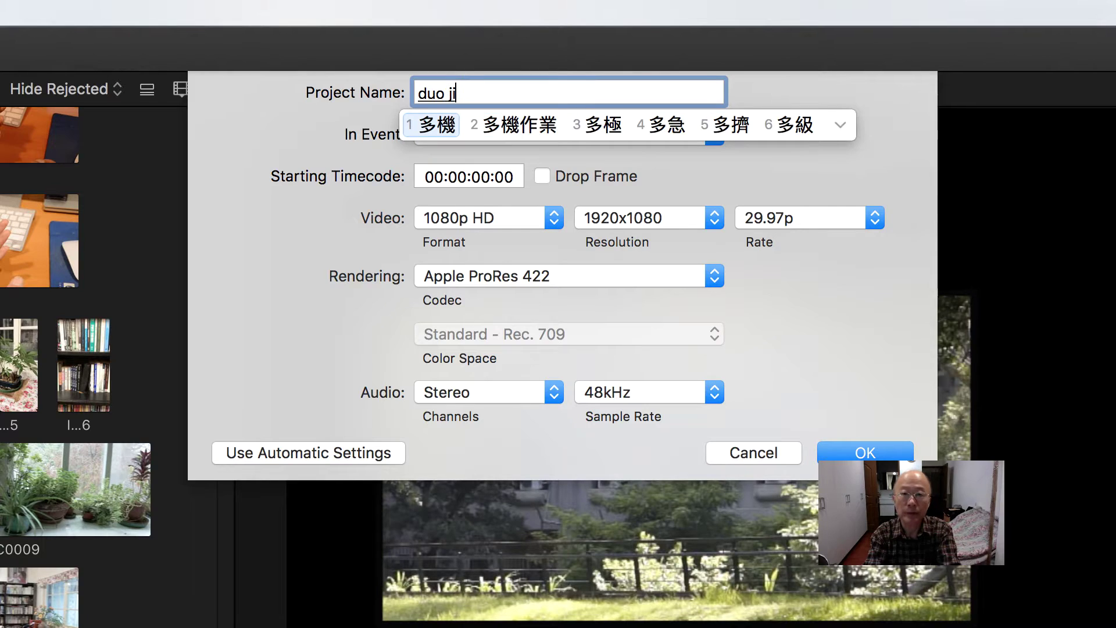
- Name the new project 多機作業 and create it with the 1080p HD, 29.97p settings
{"action": "key", "text": "2"}
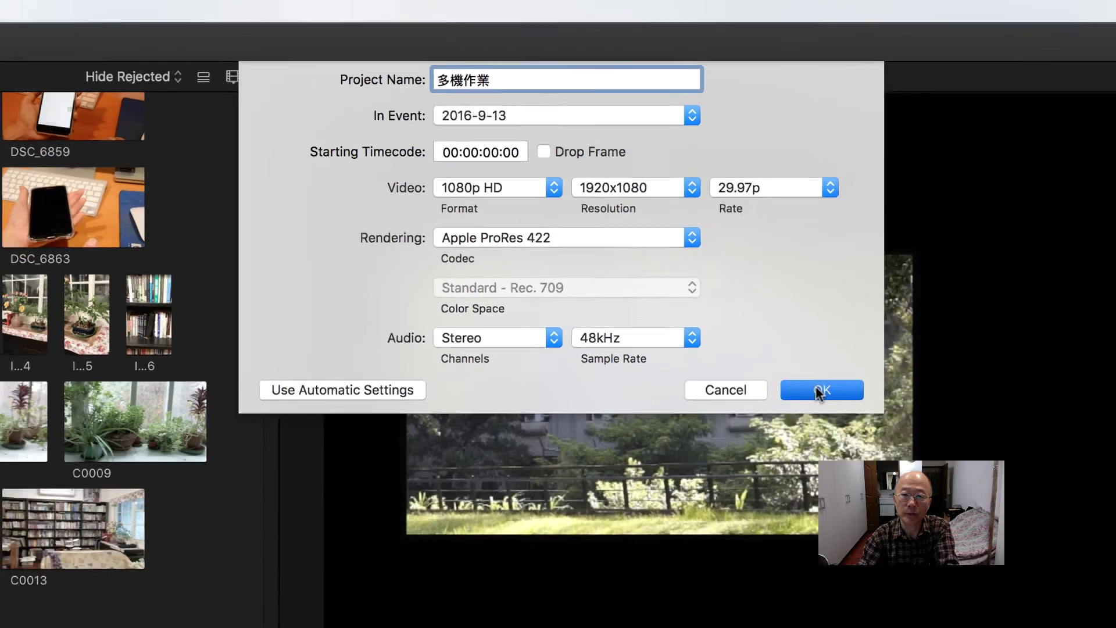
{"action": "left_click", "coordinate": [860, 452]}
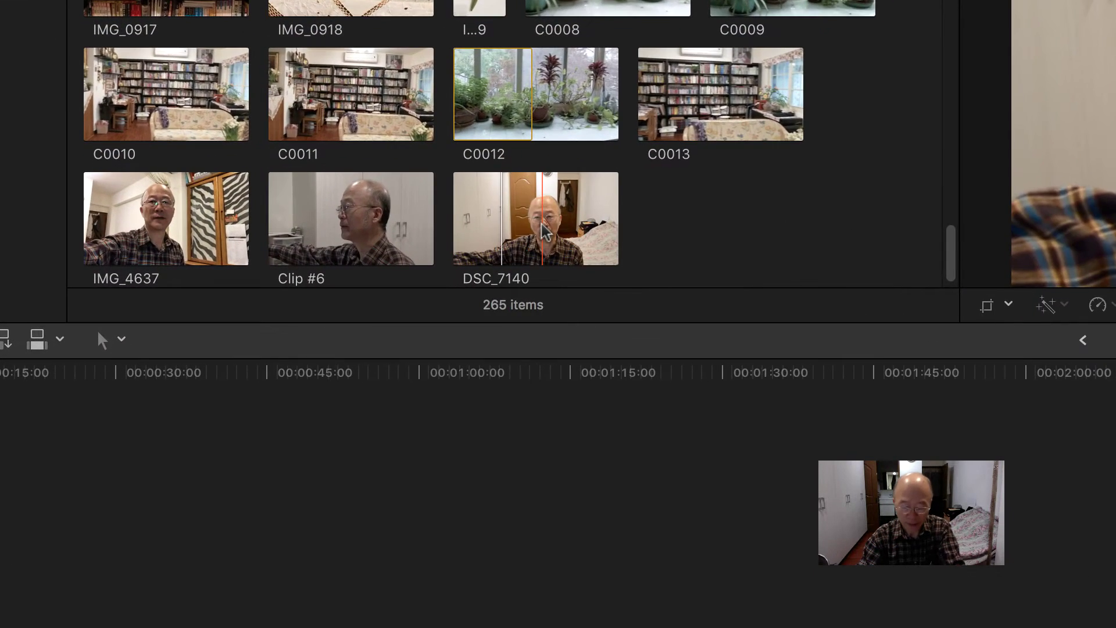
- Start a new multicam clip from IMG_4637, Clip #6 and DSC_7140, and name it 多機作業
{"action": "left_click_drag", "start_coordinate": [730, 227], "coordinate": [121, 226]}
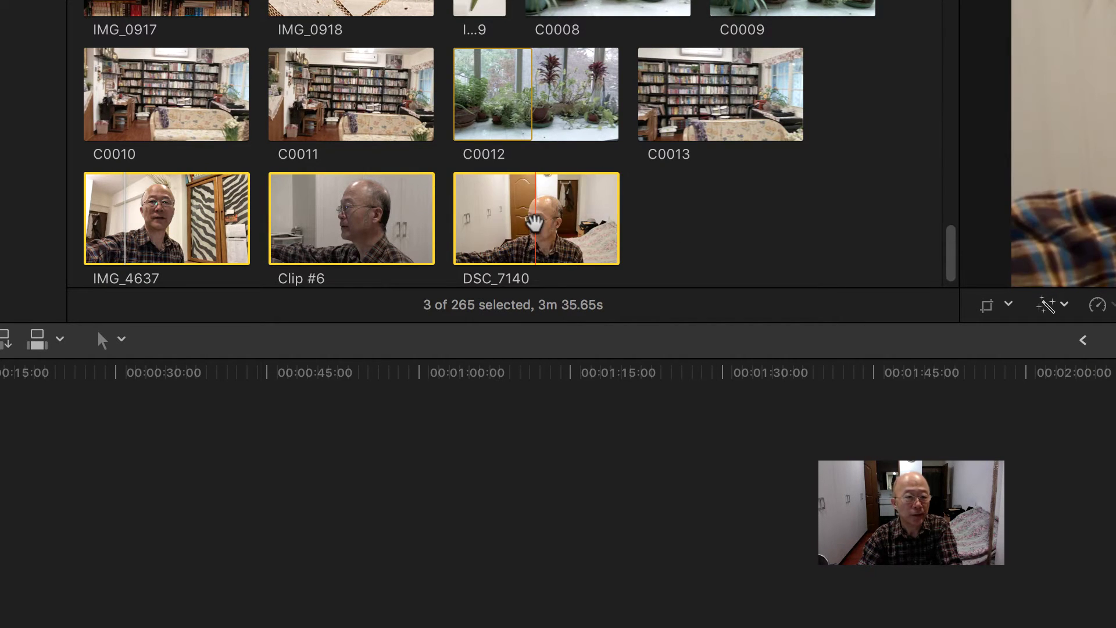
{"action": "right_click", "coordinate": [535, 227]}
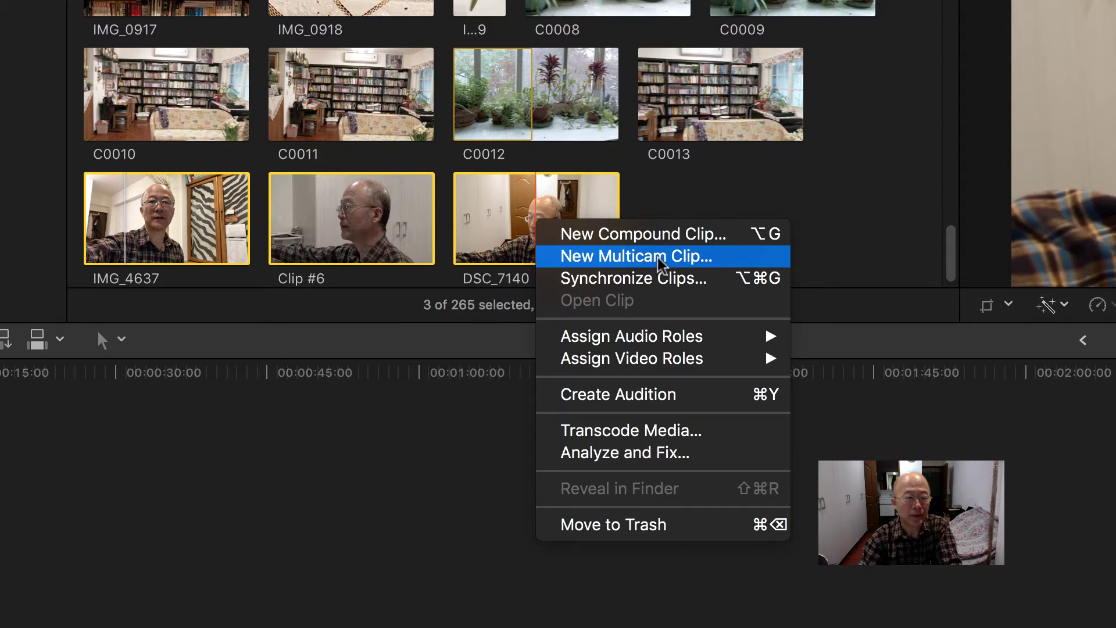
{"action": "left_click", "coordinate": [660, 259]}
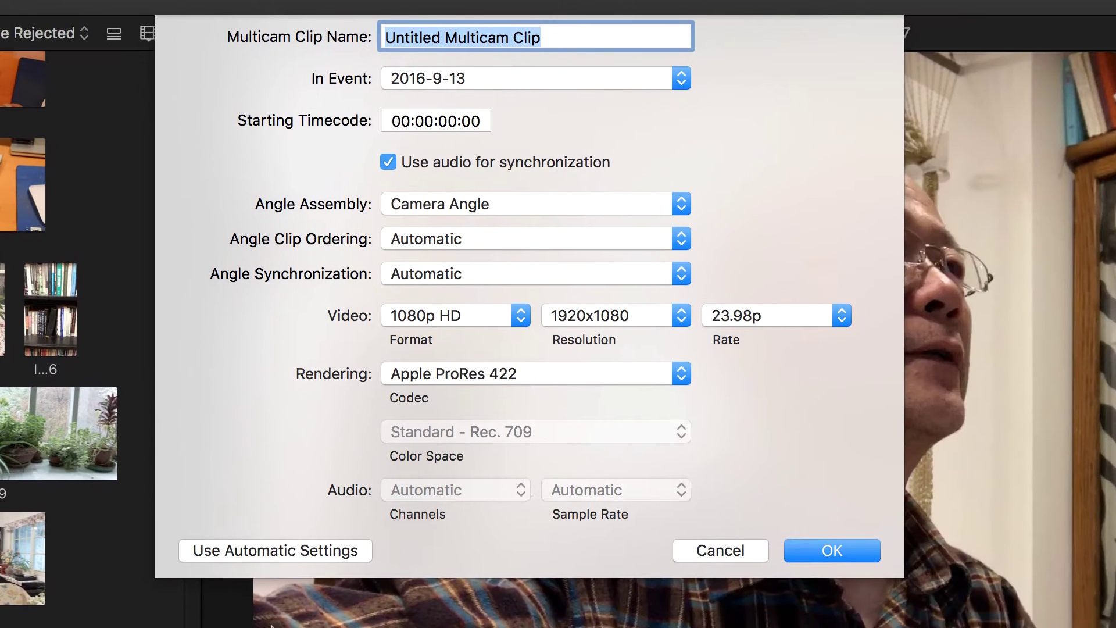
{"action": "left_click", "coordinate": [439, 39]}
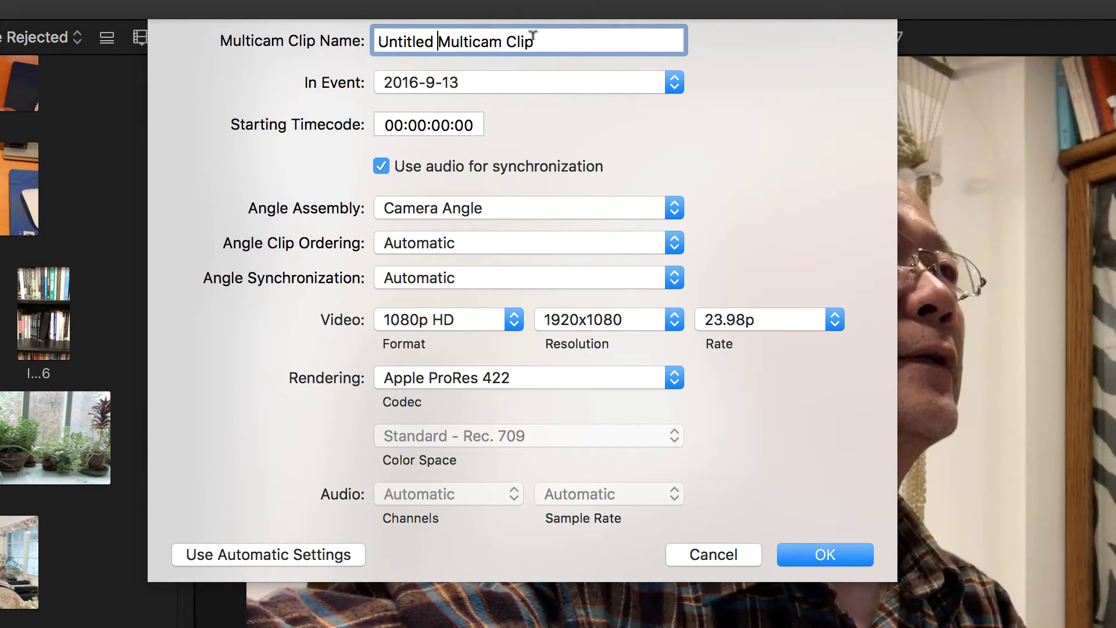
{"action": "key", "text": "super+a"}
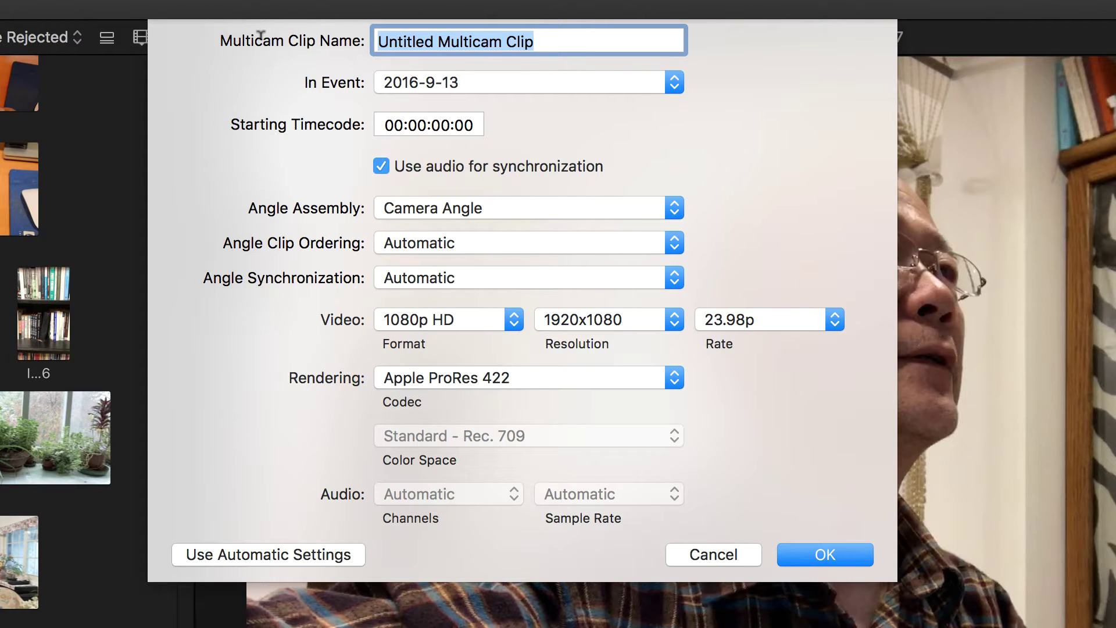
{"action": "type", "text": "dj"}
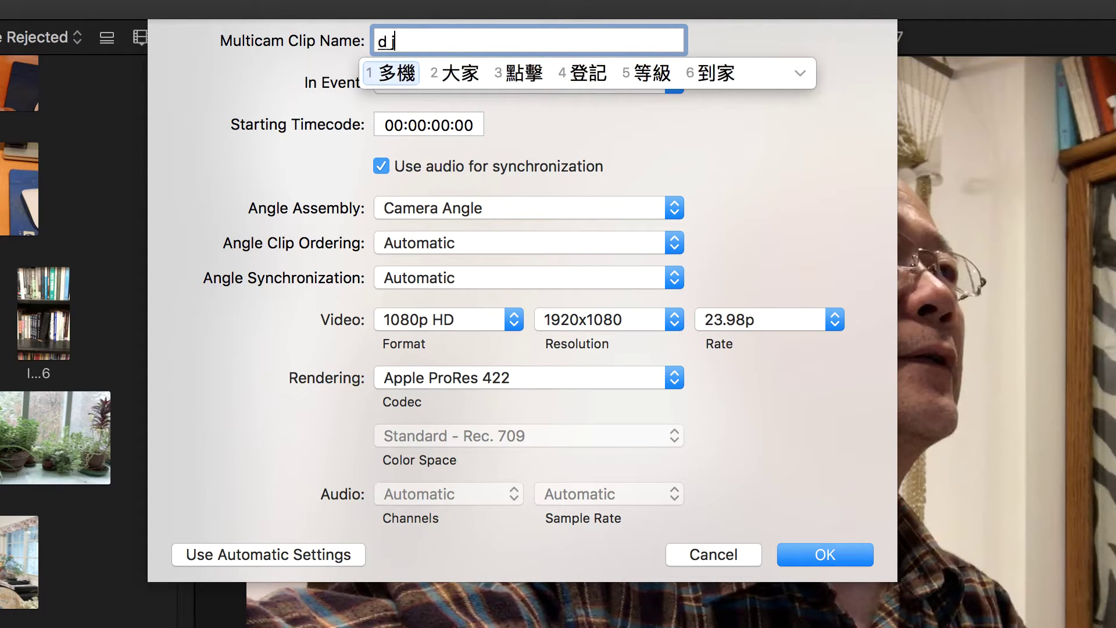
{"action": "type", "text": "zy"}
{"action": "key", "text": "space"}
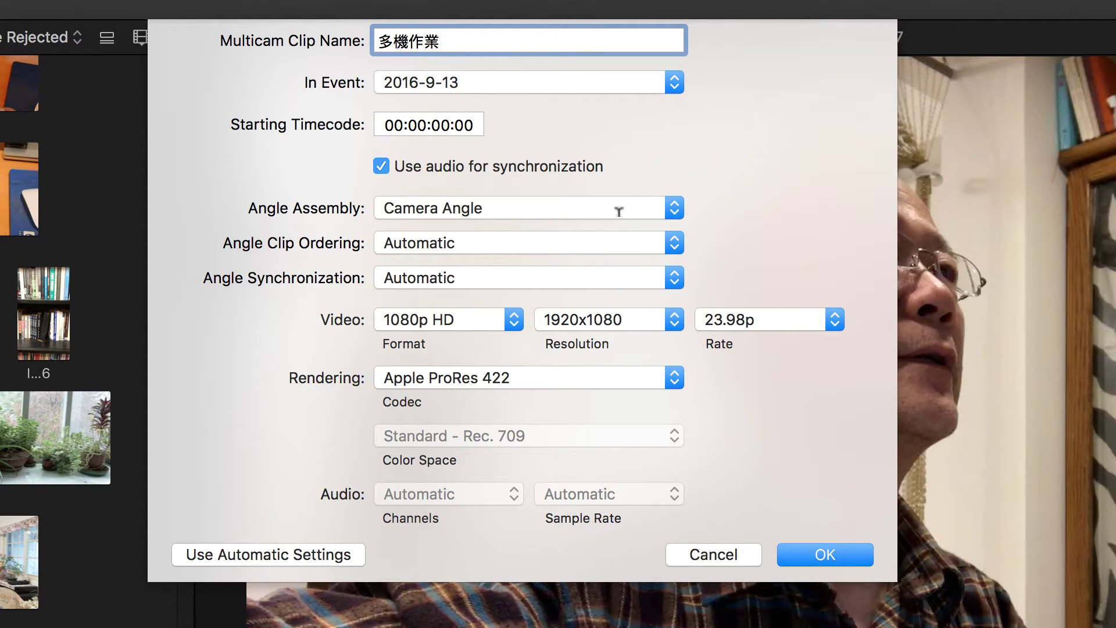
- Review the angle assembly, clip ordering and synchronization options, keeping Camera Angle for assembly and Automatic for the other two
{"action": "left_click", "coordinate": [676, 209]}
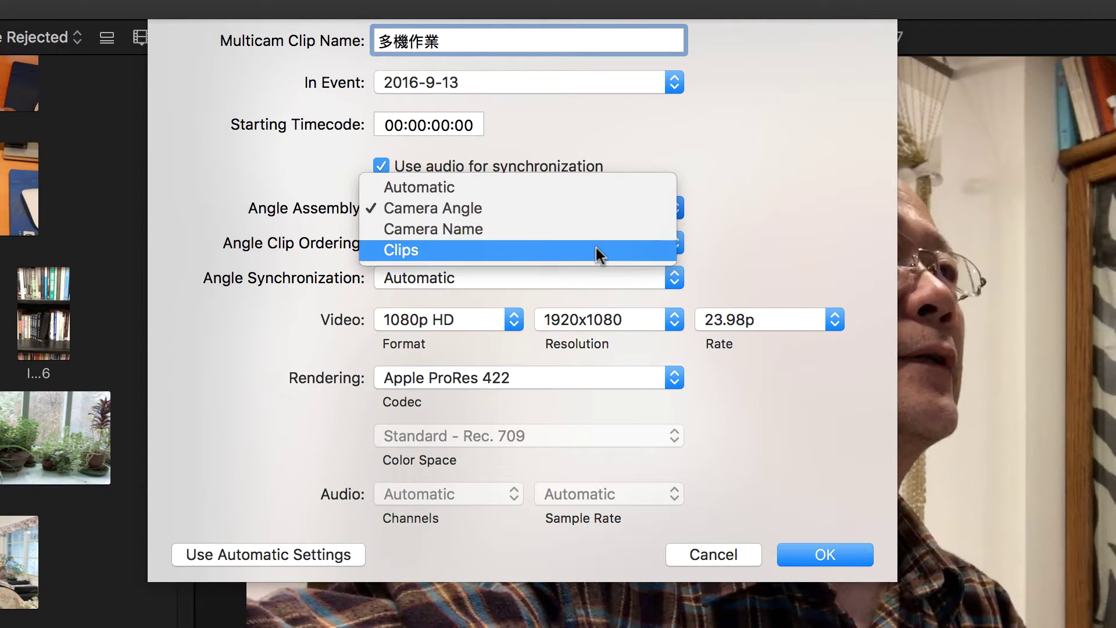
{"action": "left_click", "coordinate": [602, 208]}
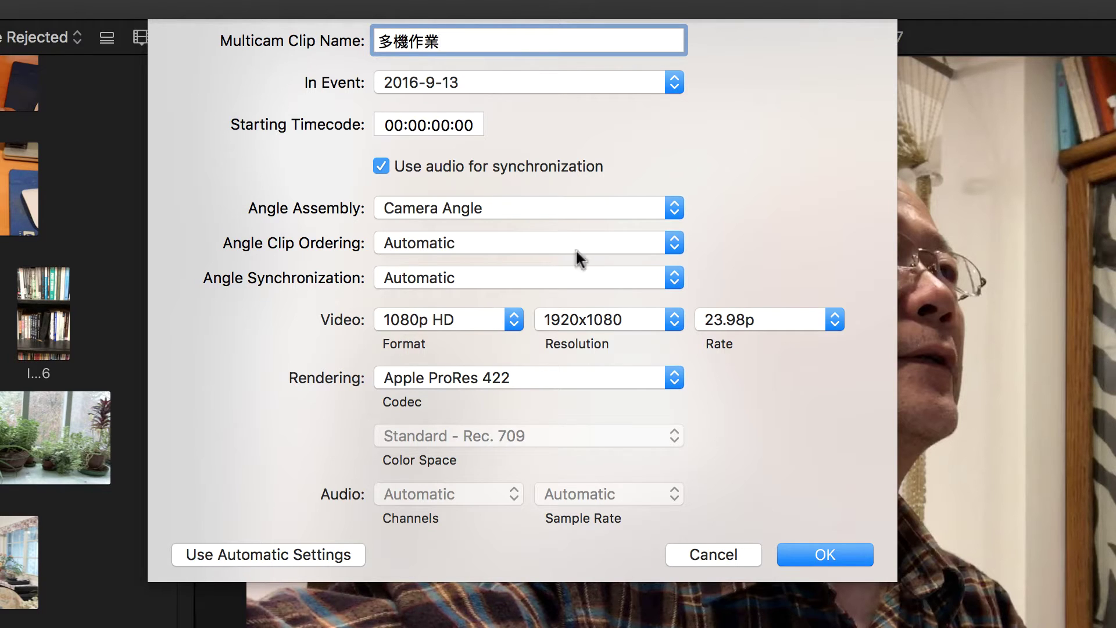
{"action": "left_click", "coordinate": [674, 243]}
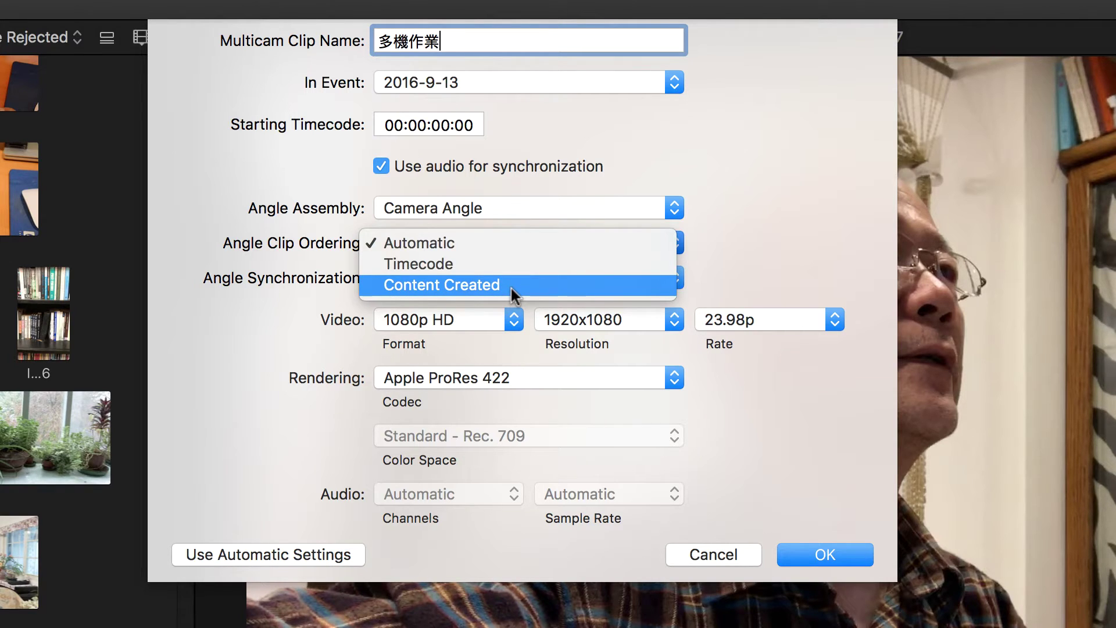
{"action": "left_click", "coordinate": [478, 242]}
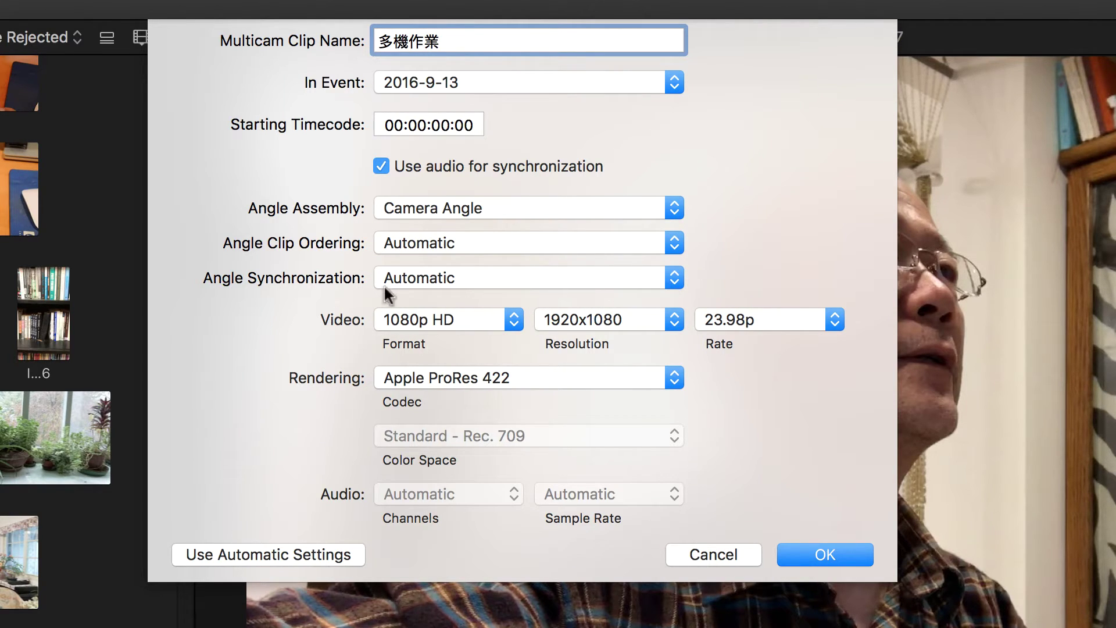
{"action": "left_click", "coordinate": [674, 278]}
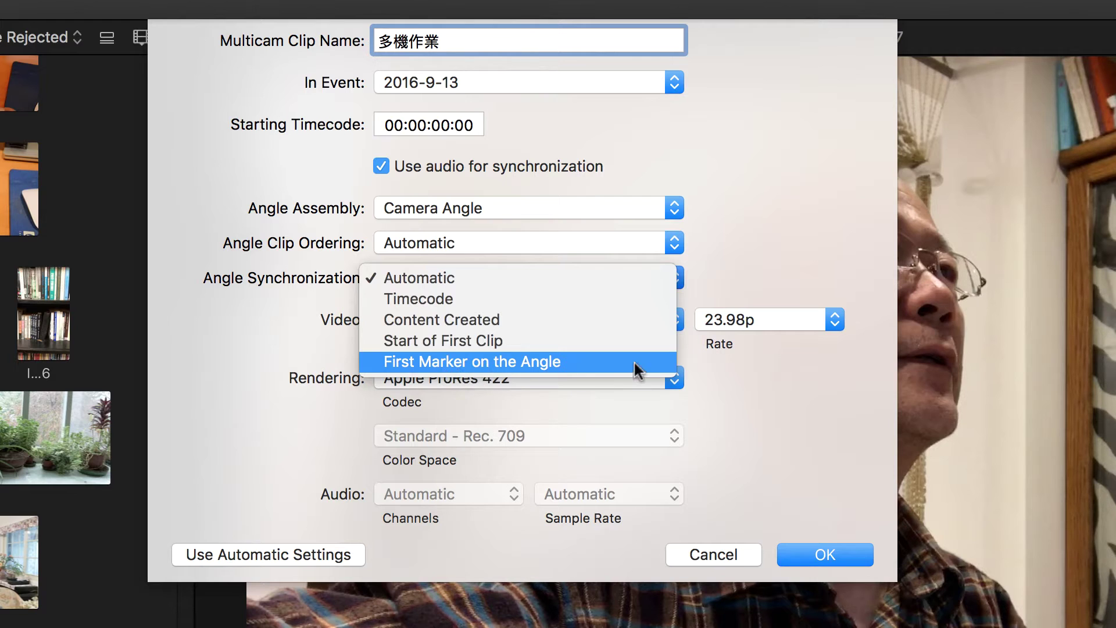
{"action": "left_click", "coordinate": [442, 278]}
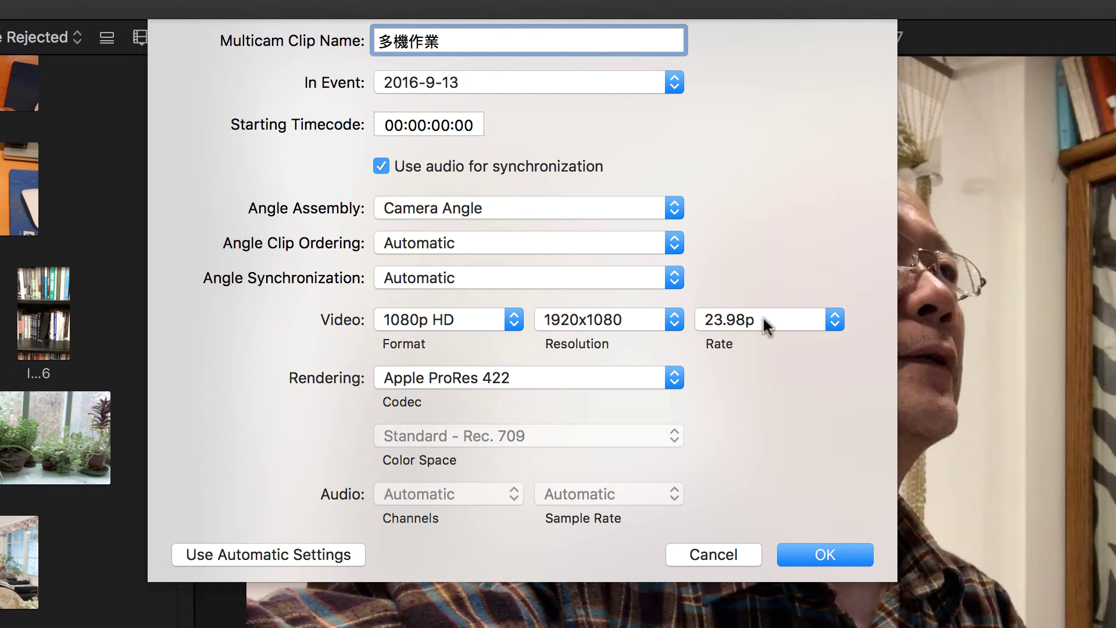
- Set the multicam clip's frame rate to 29.97p and create the clip
{"action": "left_click", "coordinate": [842, 323]}
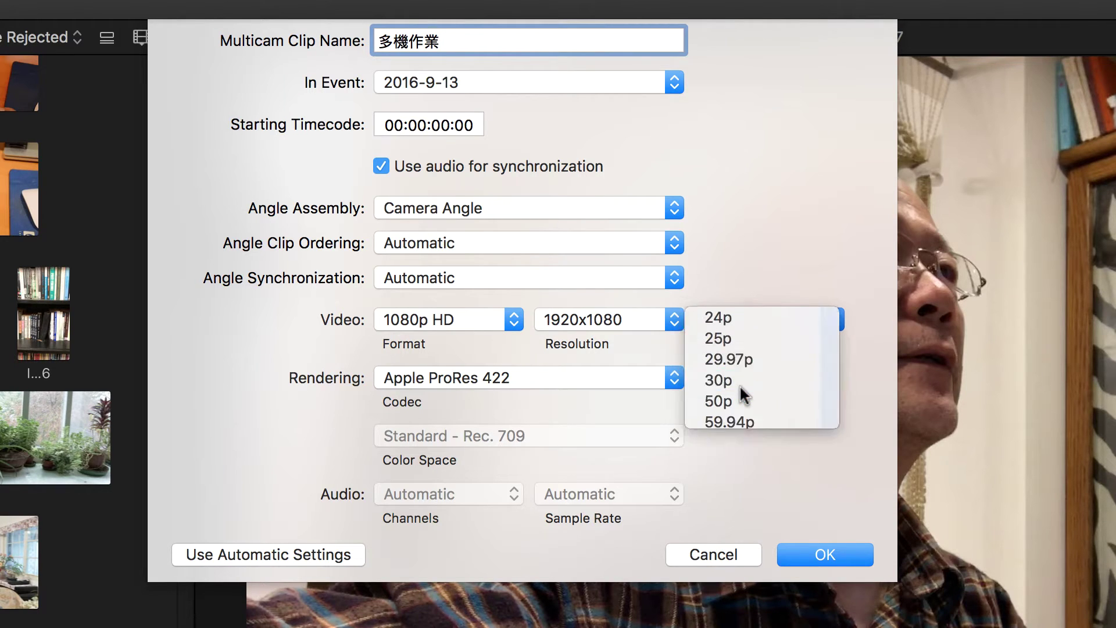
{"action": "left_click", "coordinate": [740, 384]}
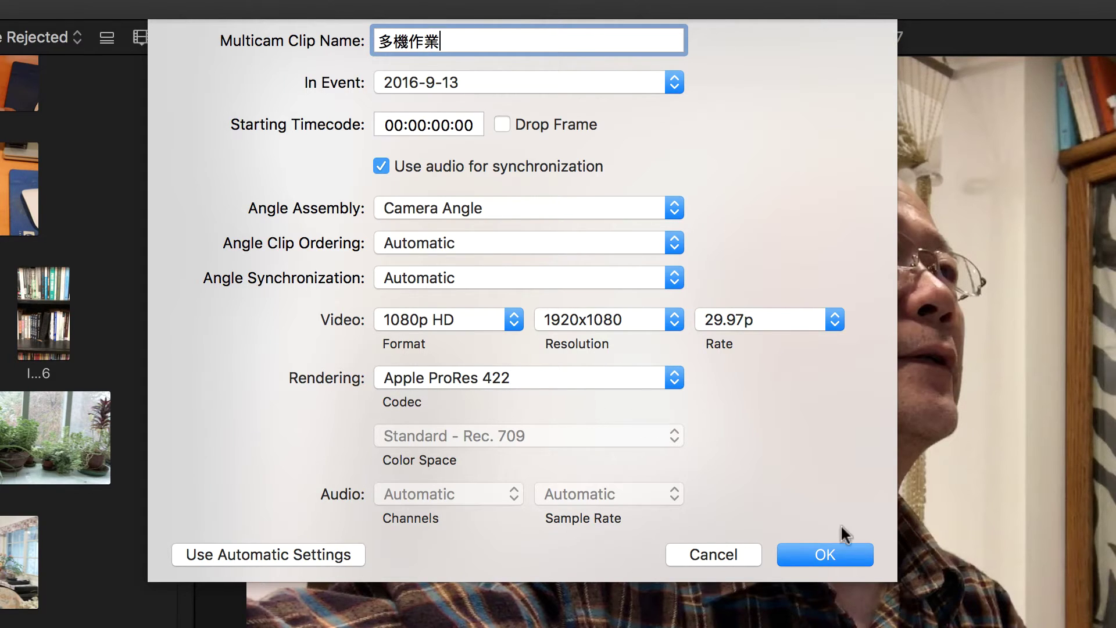
{"action": "left_click", "coordinate": [828, 555]}
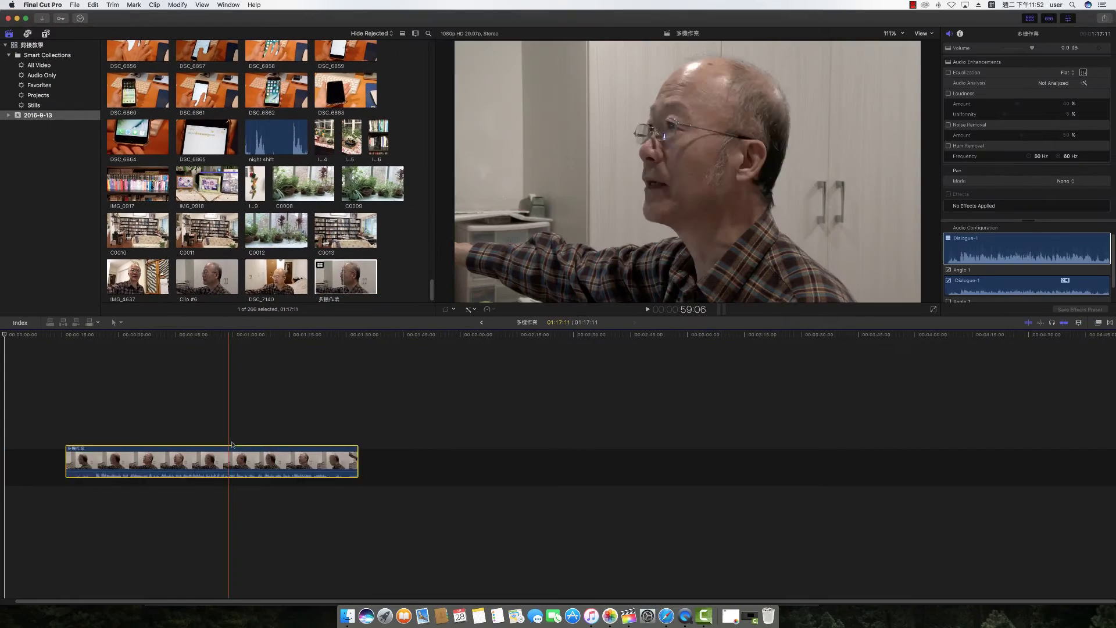
- Place the 多機作業 multicam clip at the start of the project timeline and open it for angle editing
{"action": "left_click", "coordinate": [232, 445]}
{"action": "key", "text": "space"}
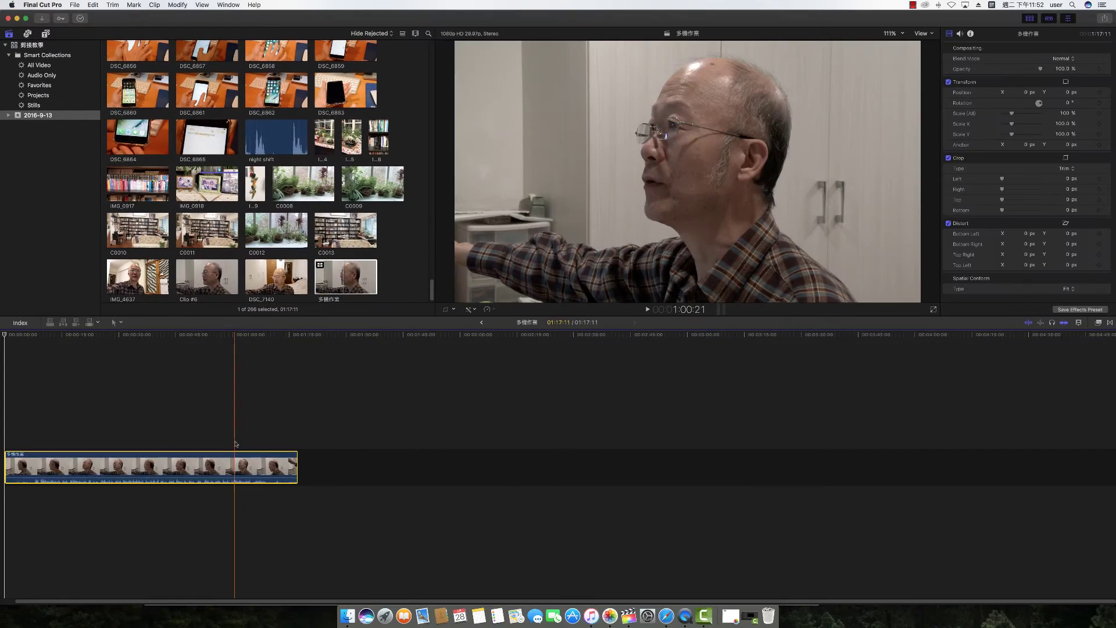
{"action": "key", "text": "shift+z"}
{"action": "key", "text": "space"}
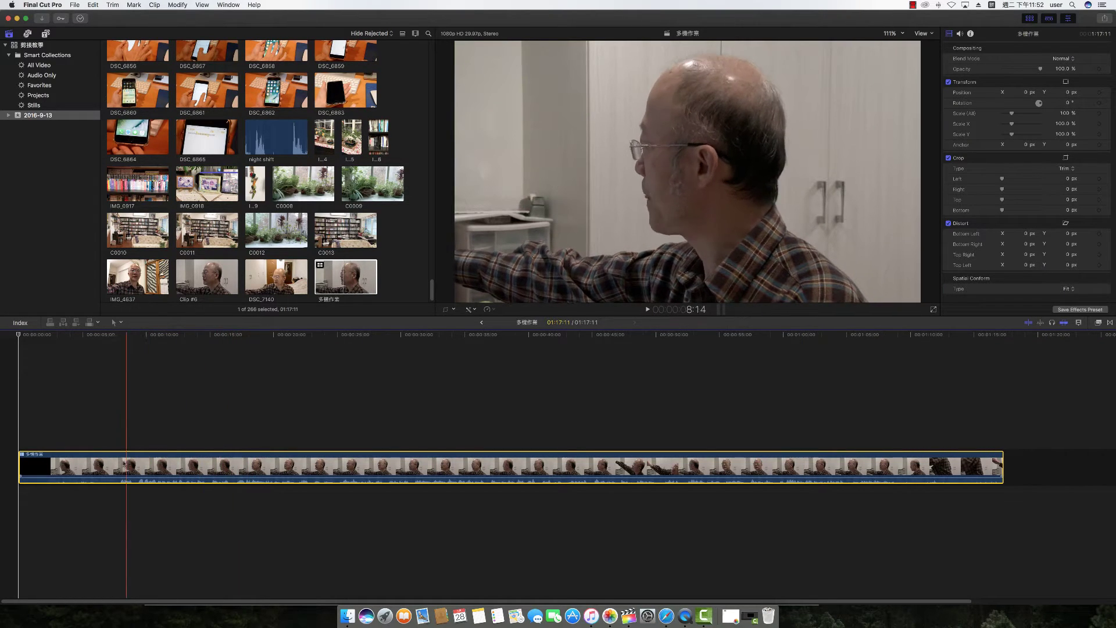
{"action": "double_click", "coordinate": [246, 465]}
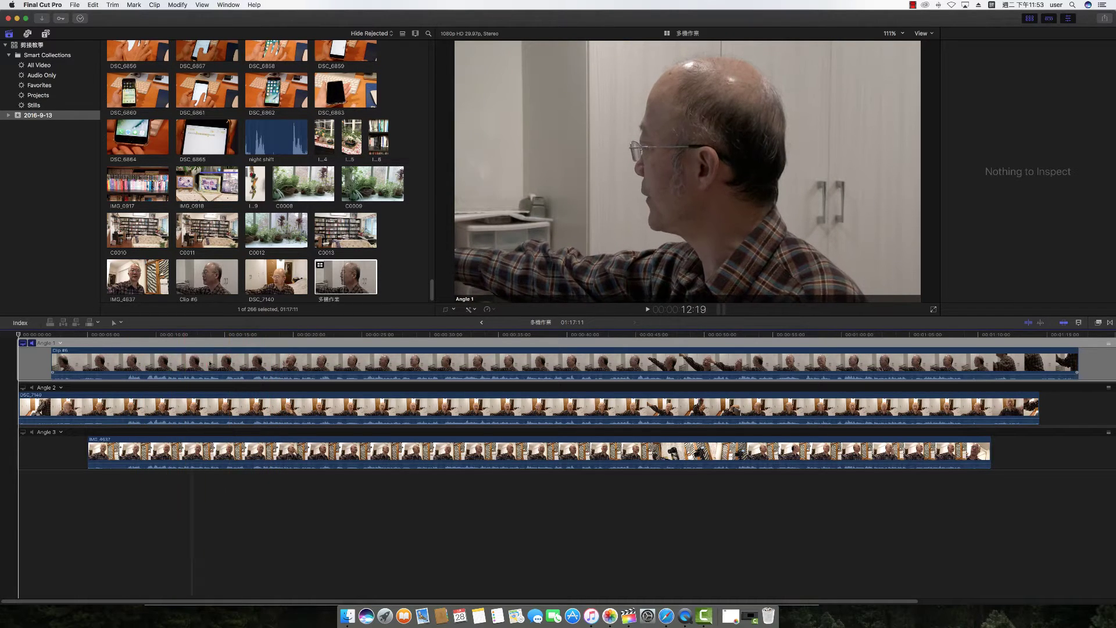
{"action": "left_click", "coordinate": [133, 387]}
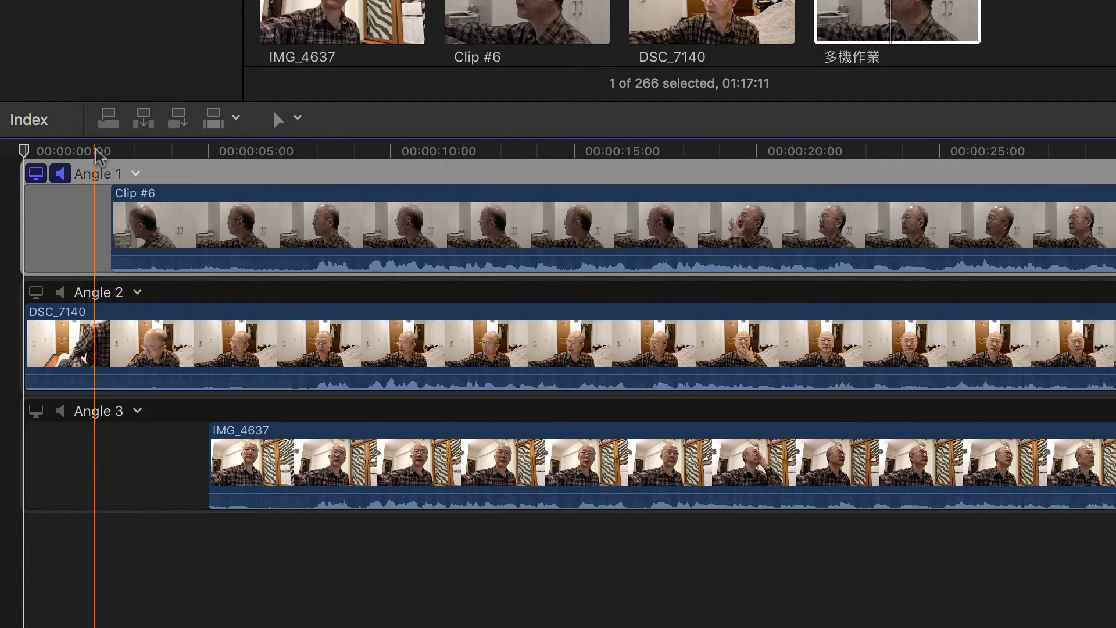
- Play the multicam clip from near the start of Clip #6 while enabling audio monitoring for Angle 2 and Angle 3
{"action": "left_click", "coordinate": [128, 151]}
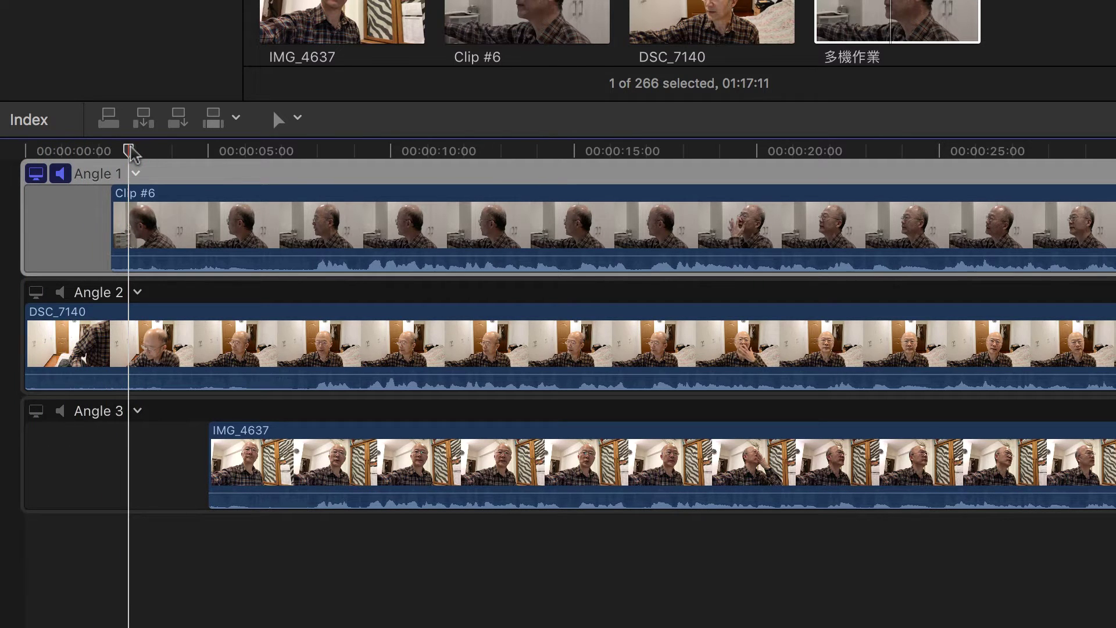
{"action": "key", "text": "space"}
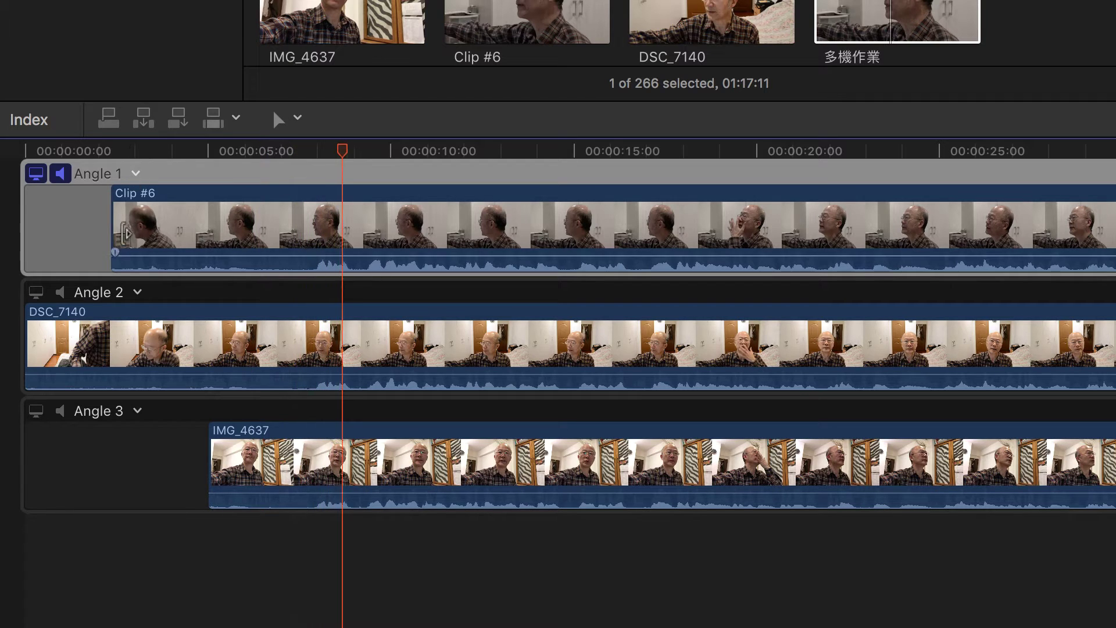
{"action": "left_click", "coordinate": [60, 292]}
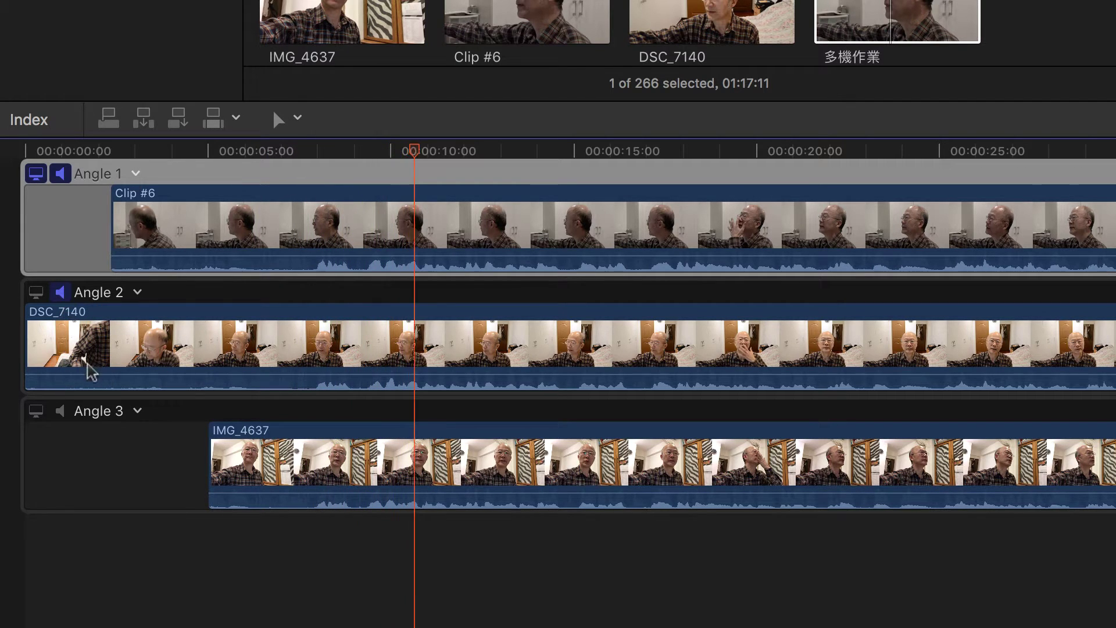
{"action": "left_click", "coordinate": [61, 413]}
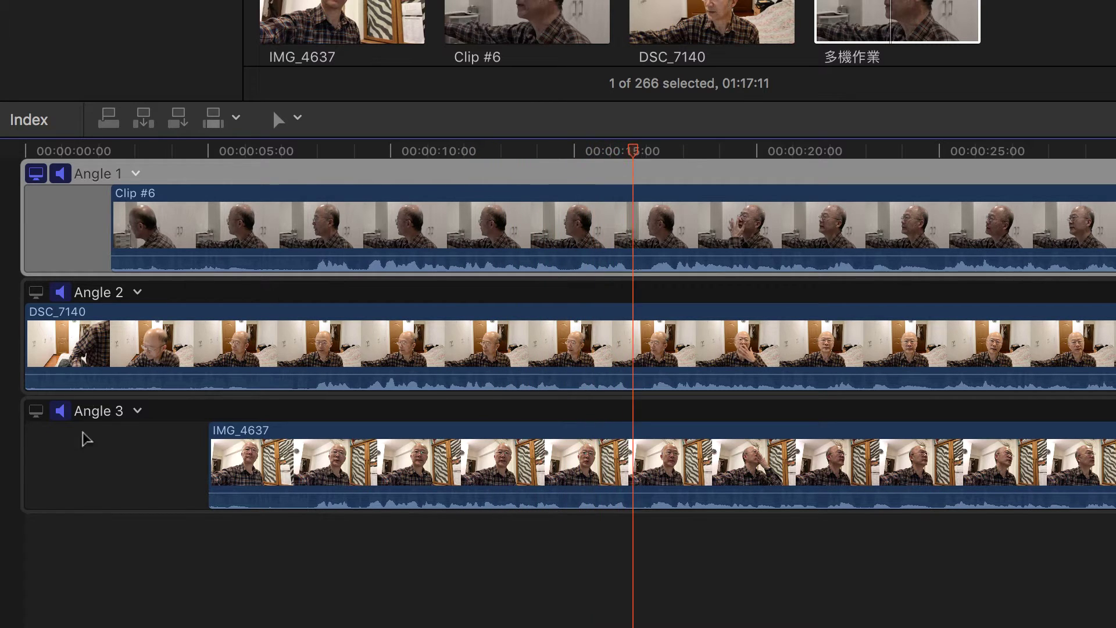
{"action": "key", "text": "space"}
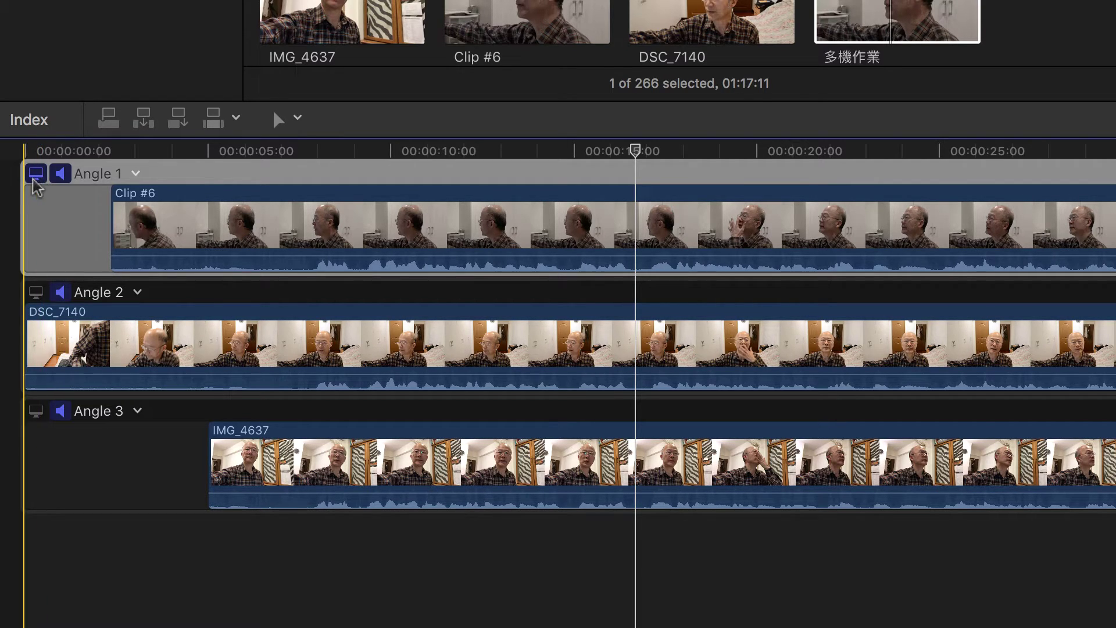
- Switch video monitoring to Angle 2 and finally to Angle 3, and play a few seconds of Angle 3
{"action": "left_click", "coordinate": [35, 173]}
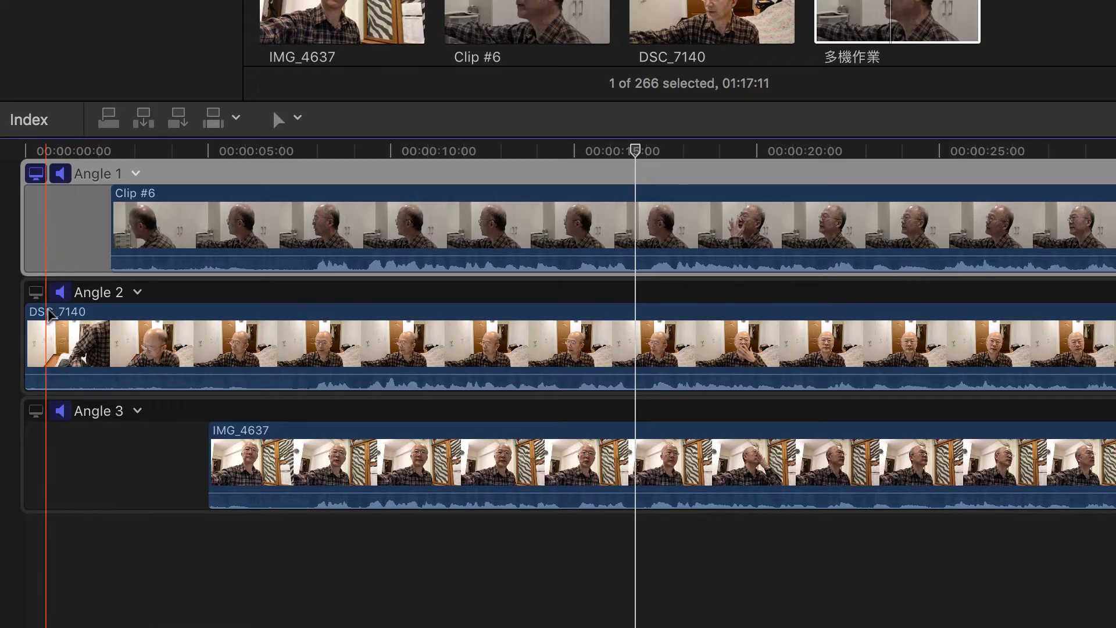
{"action": "left_click", "coordinate": [35, 291]}
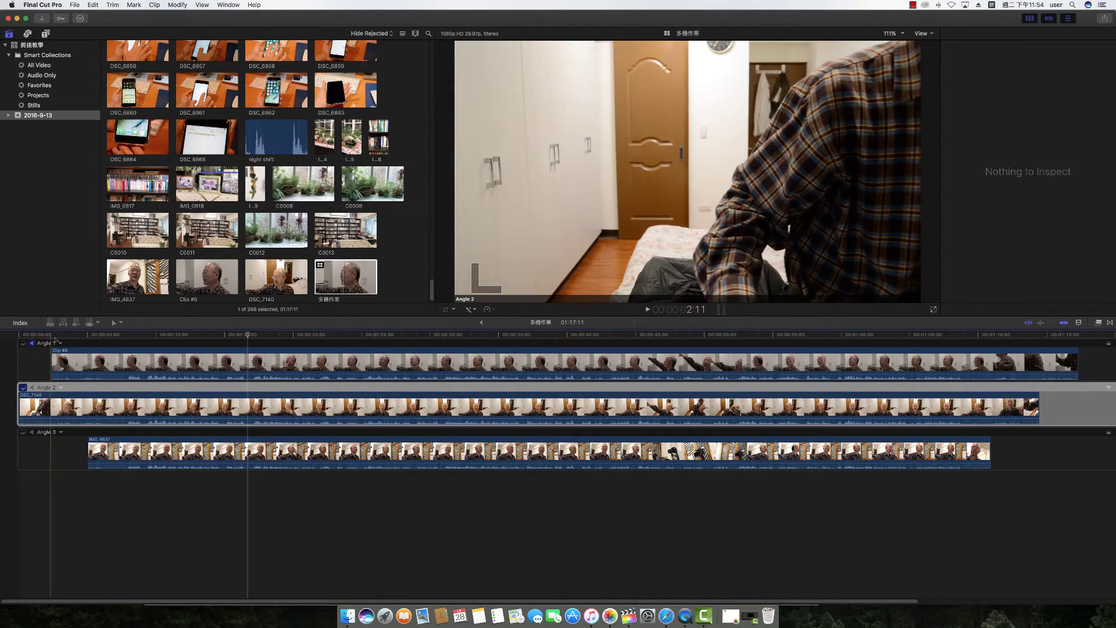
{"action": "left_click", "coordinate": [23, 433]}
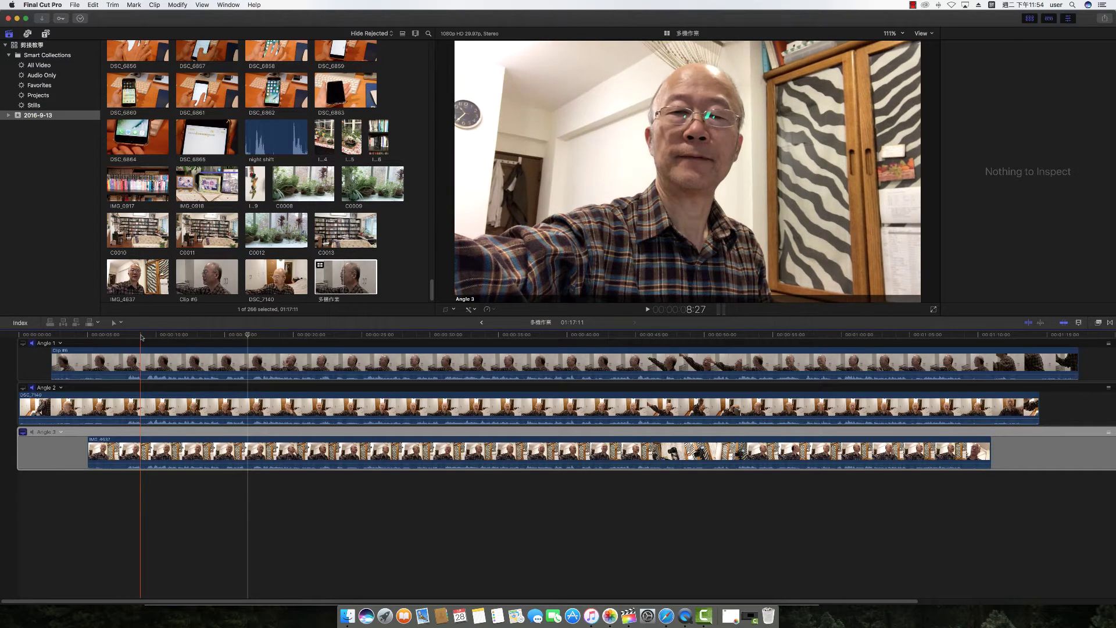
{"action": "key", "text": "space"}
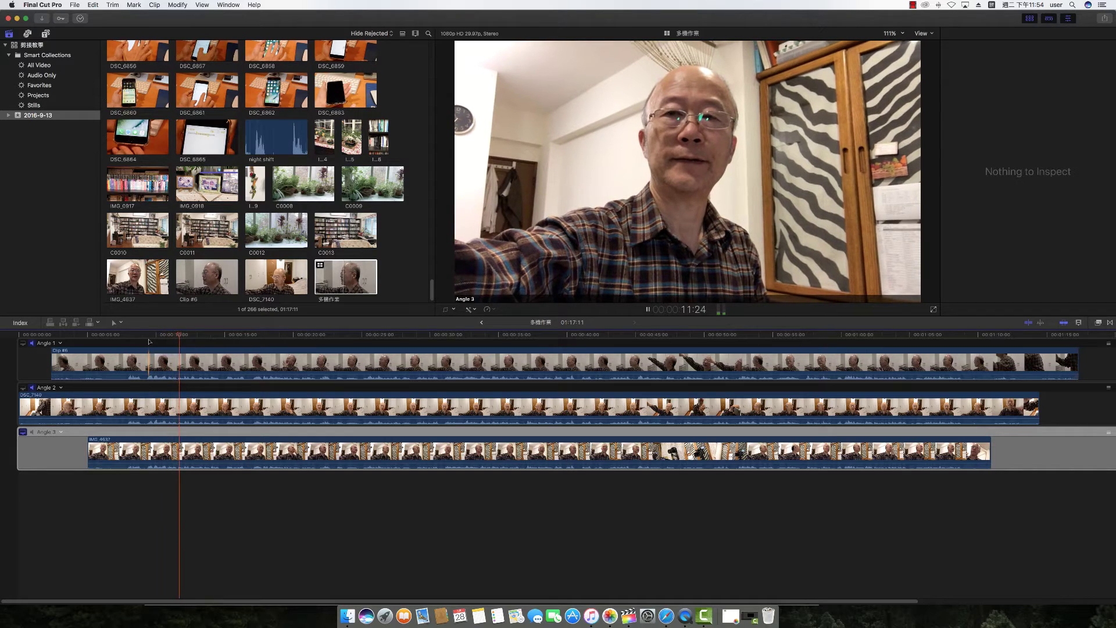
{"action": "key", "text": "space"}
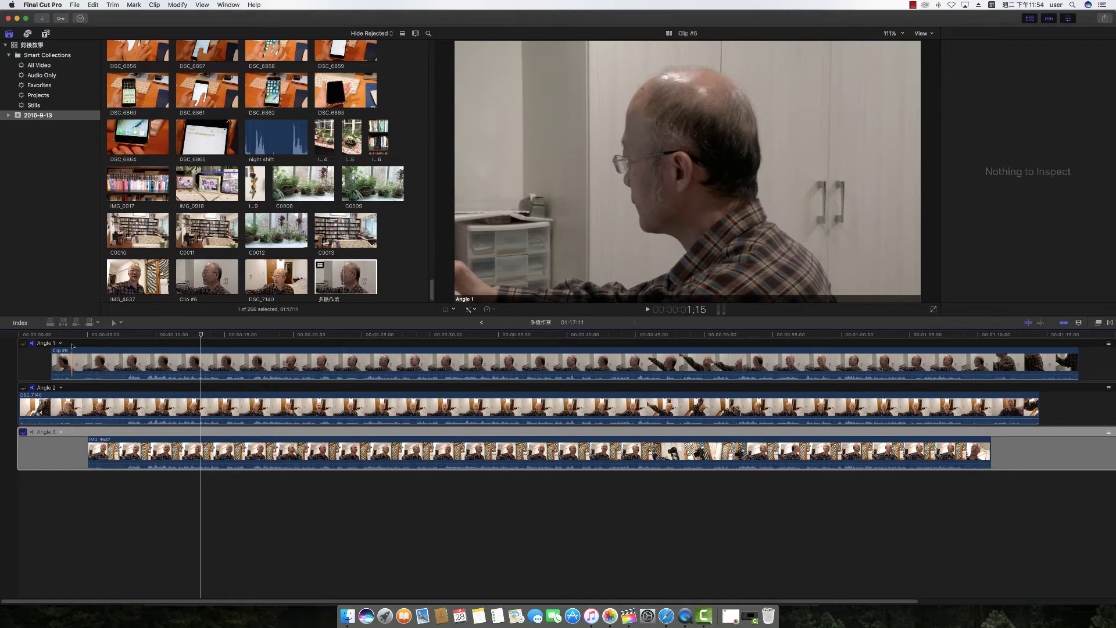
- Reorder the angles by moving Angle 1 below Angle 2
{"action": "left_click", "coordinate": [75, 407]}
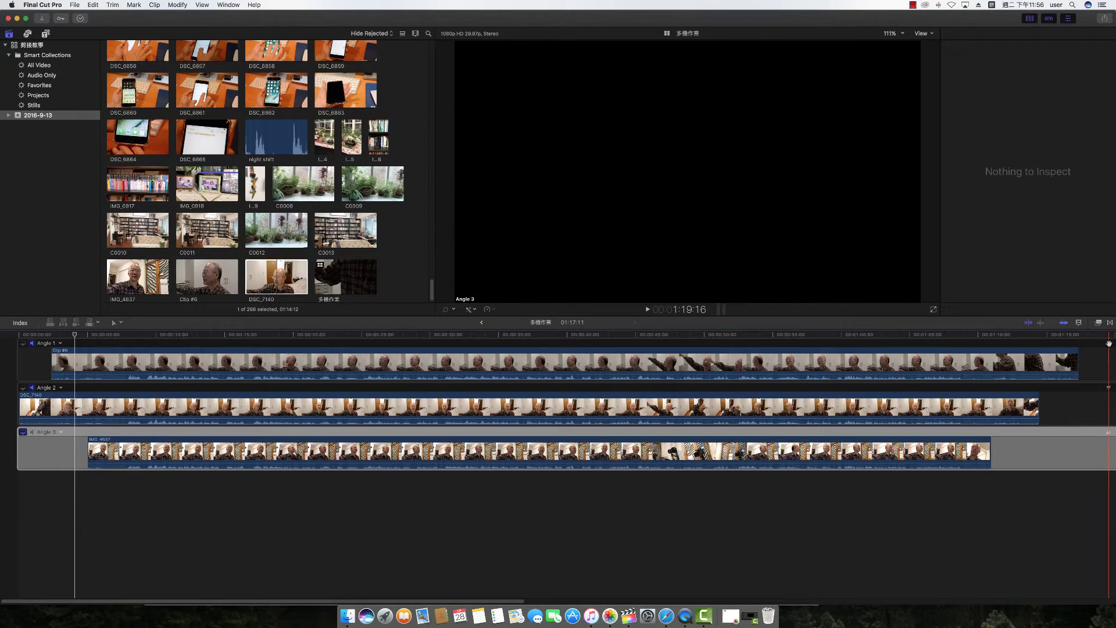
{"action": "left_click_drag", "start_coordinate": [1109, 344], "coordinate": [1103, 401]}
{"action": "left_click_drag", "start_coordinate": [1108, 343], "coordinate": [1108, 405]}
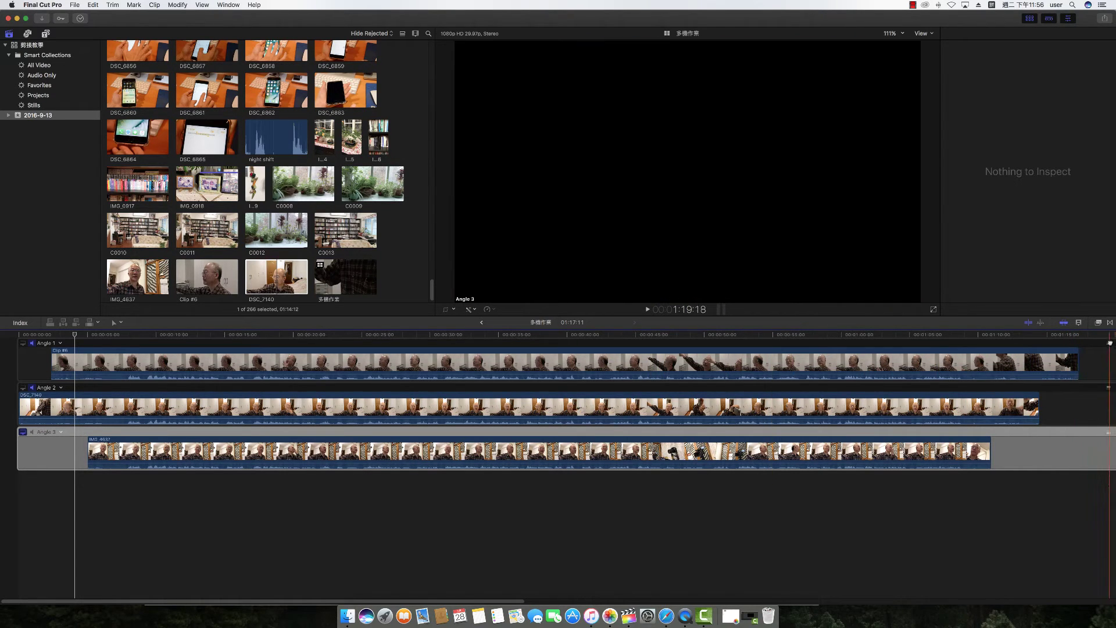
{"action": "left_click_drag", "start_coordinate": [1109, 343], "coordinate": [1111, 389]}
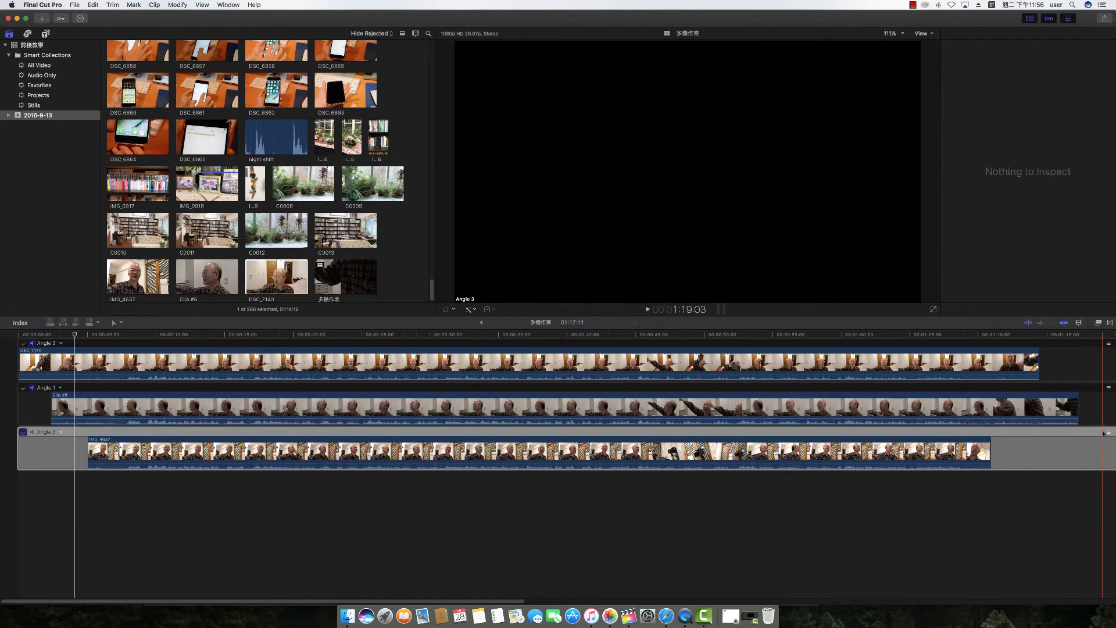
- Move Angle 3 to the top of the angles and apply Match Color to Clip #6 in Angle 1 using an Angle 3 frame
{"action": "left_click_drag", "start_coordinate": [1110, 431], "coordinate": [1110, 344]}
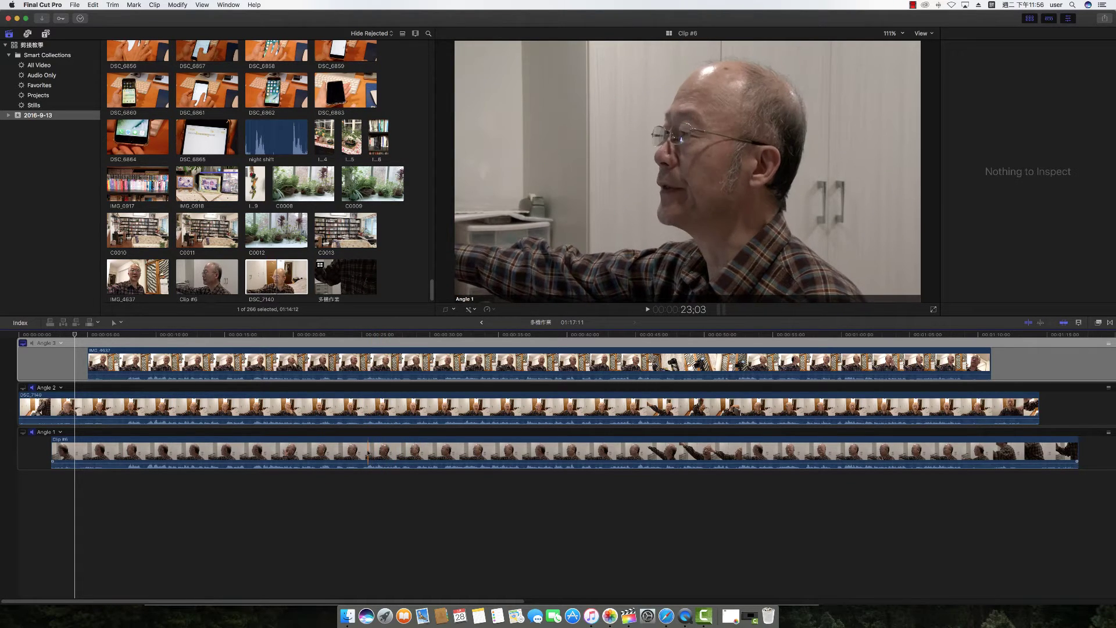
{"action": "left_click", "coordinate": [368, 452]}
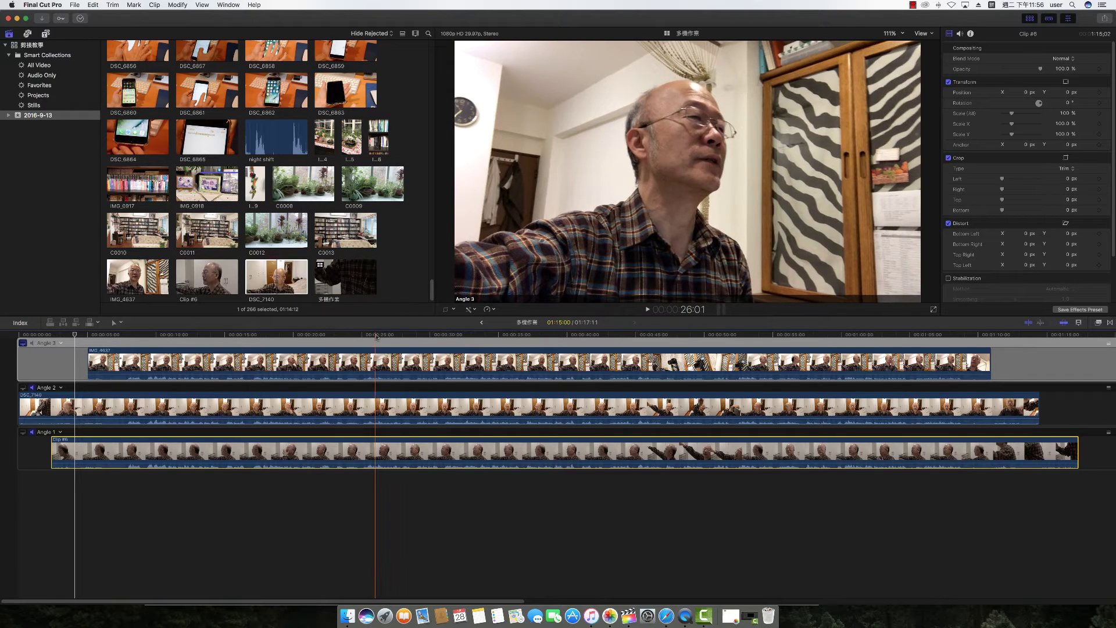
{"action": "left_click", "coordinate": [376, 335]}
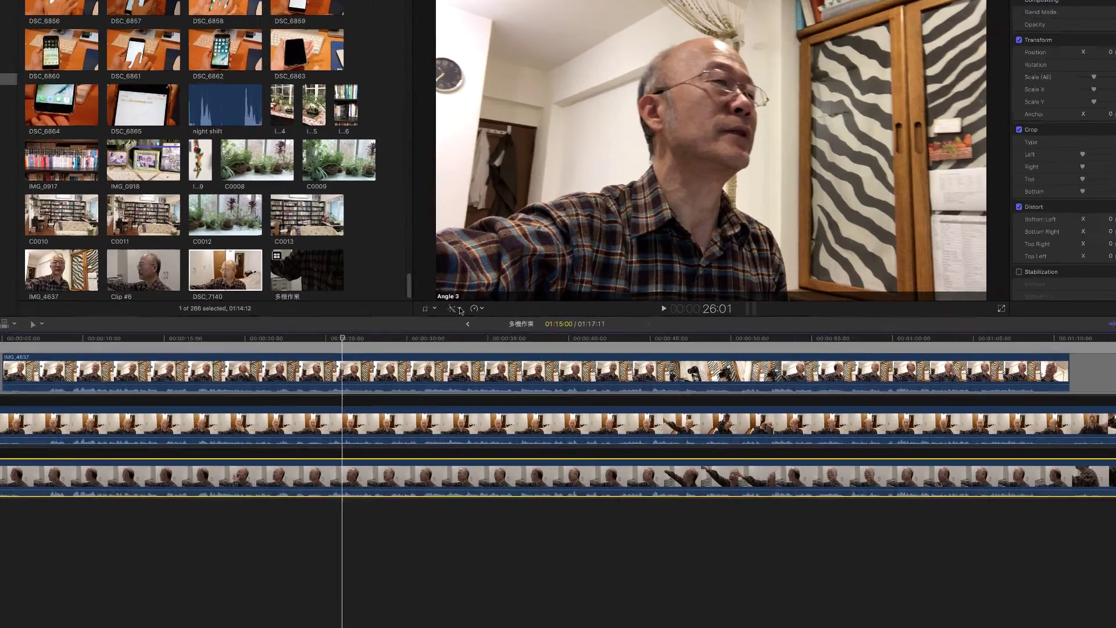
{"action": "left_click", "coordinate": [472, 310]}
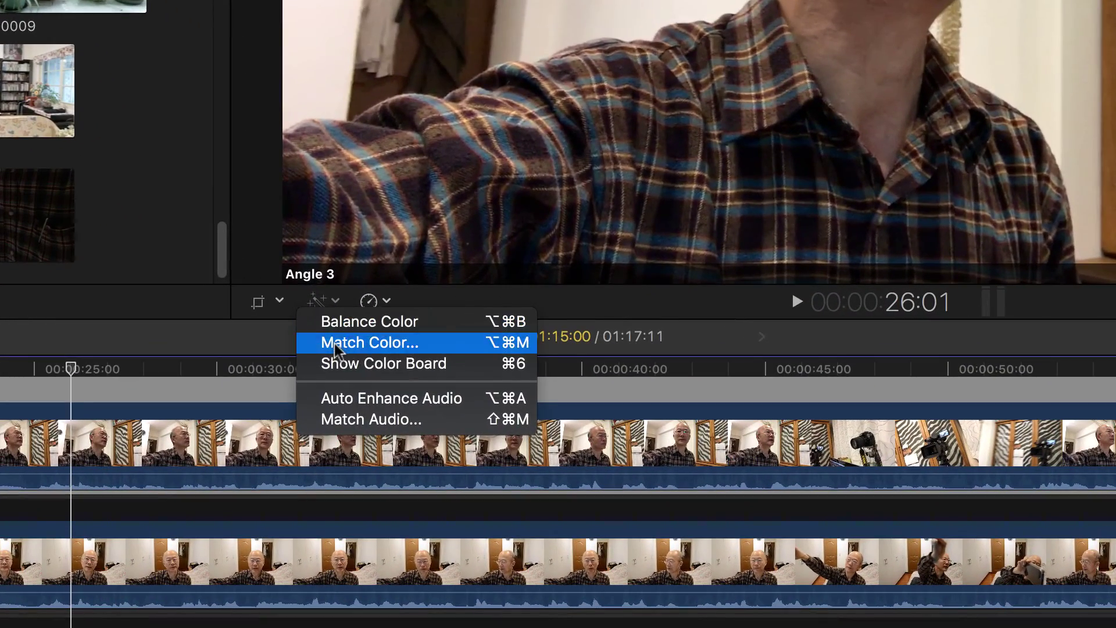
{"action": "left_click", "coordinate": [336, 349]}
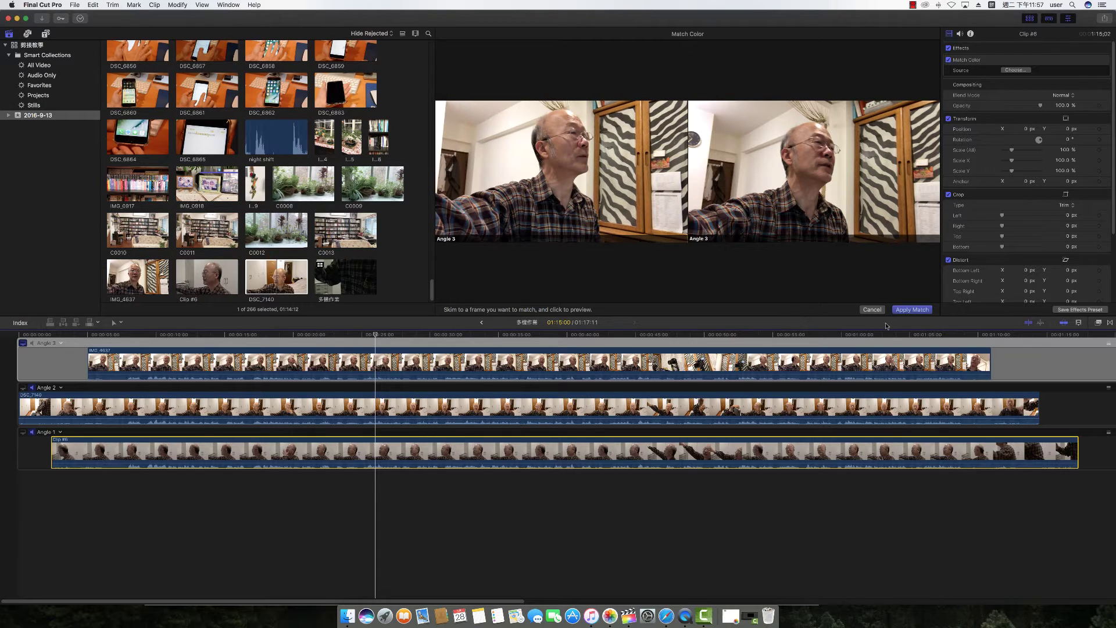
{"action": "left_click", "coordinate": [911, 310]}
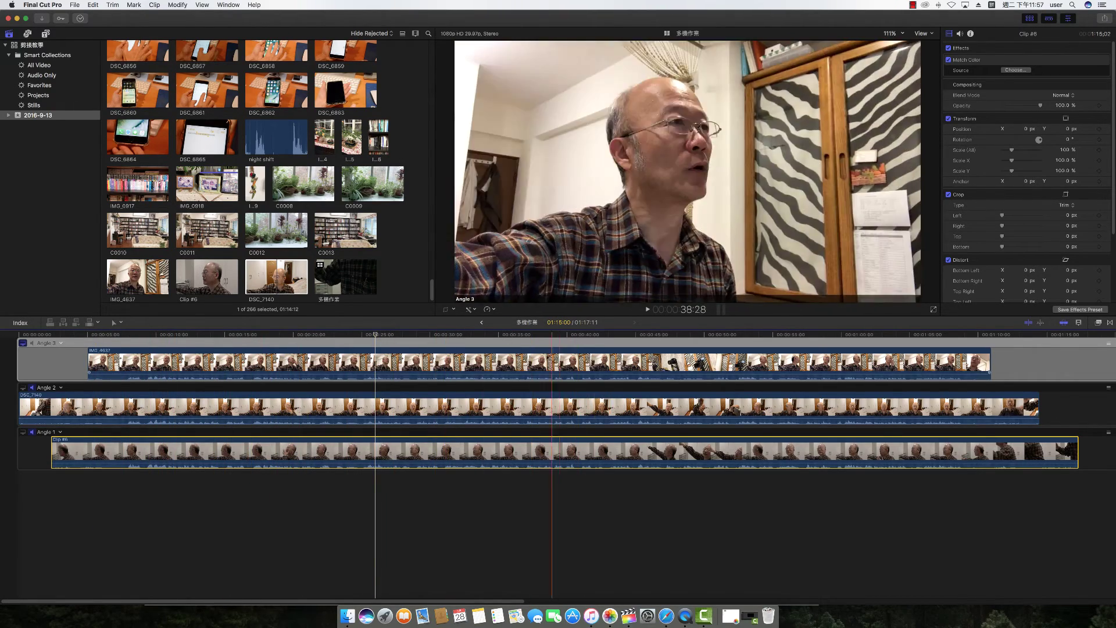
- Return from the angle editor to the 多機作業 project timeline and show the angles beside the main viewer
{"action": "left_click", "coordinate": [481, 323]}
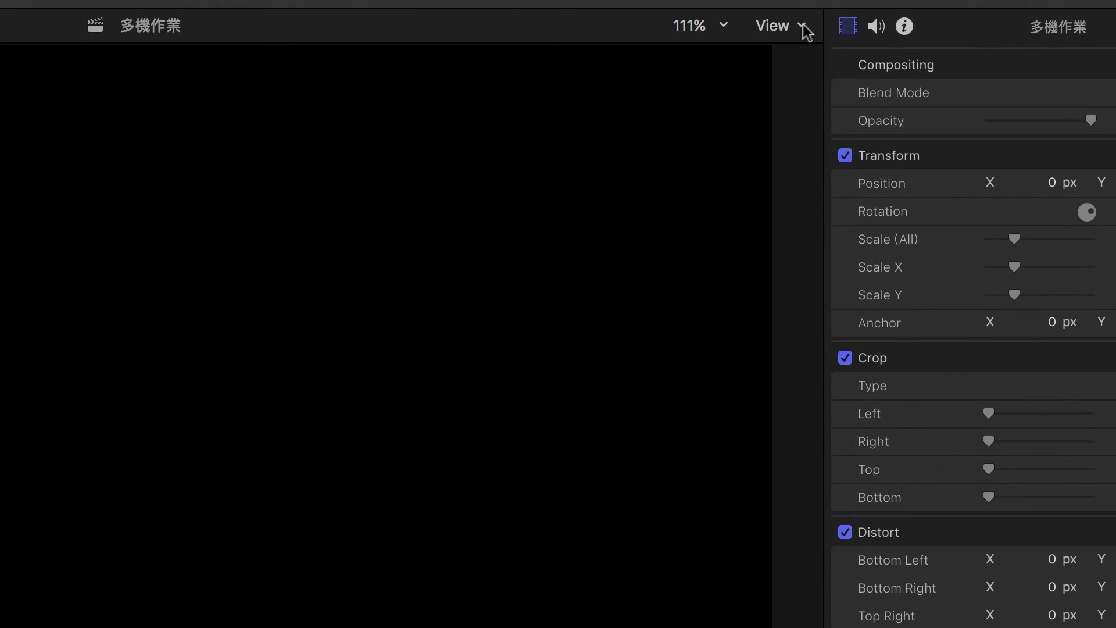
{"action": "left_click", "coordinate": [804, 25]}
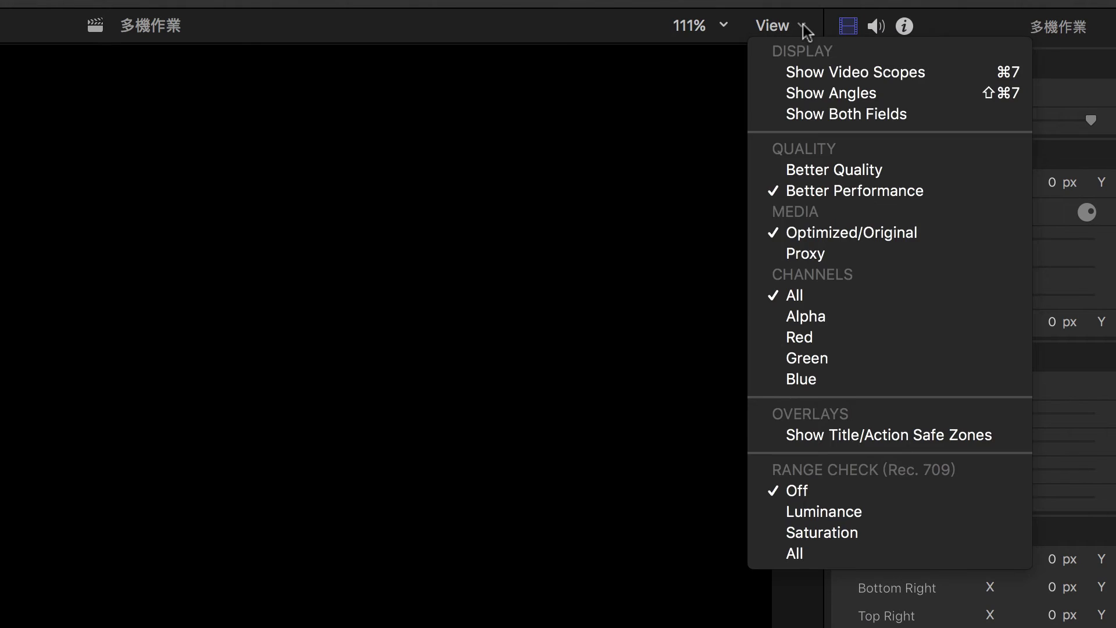
{"action": "left_click", "coordinate": [801, 97]}
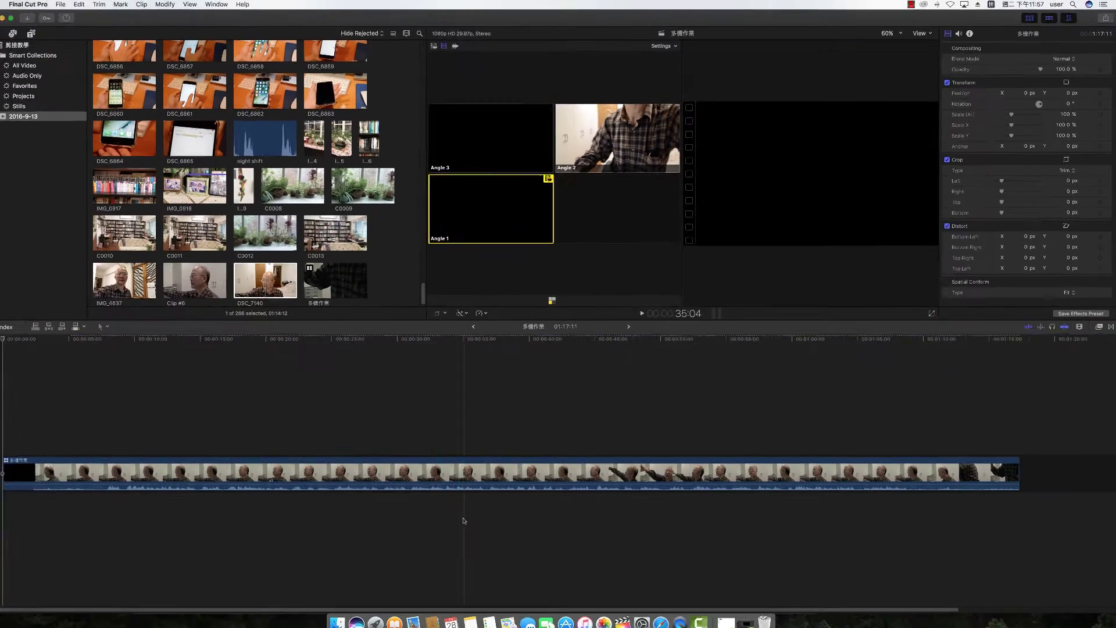
- Play about ten seconds of the project from around 13 seconds to compare the three angles side by side
{"action": "left_click", "coordinate": [462, 339]}
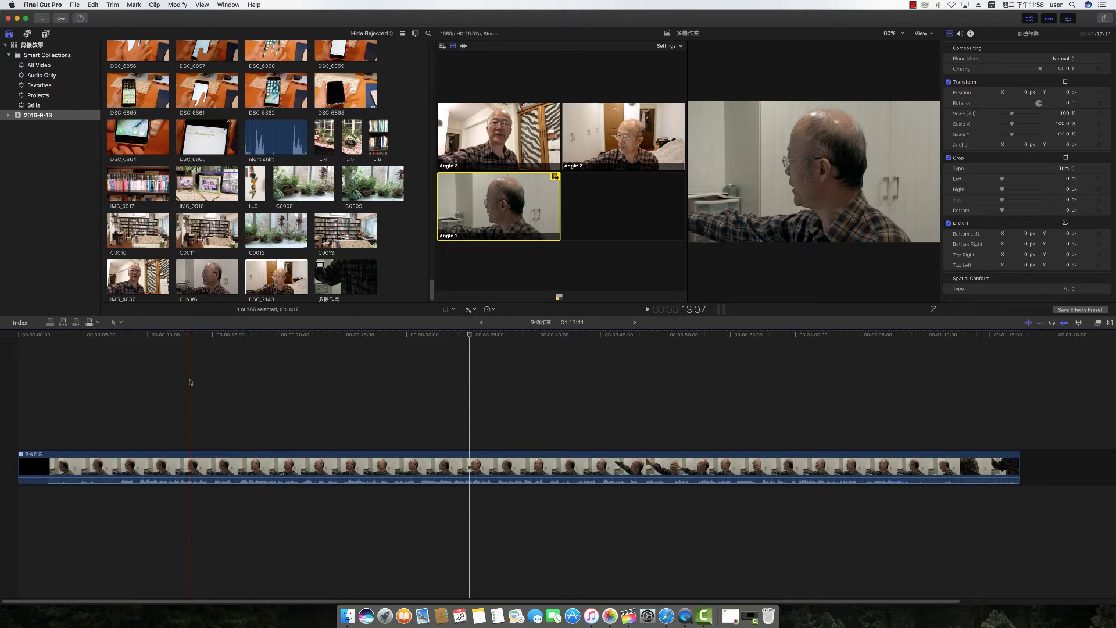
{"action": "key", "text": "space"}
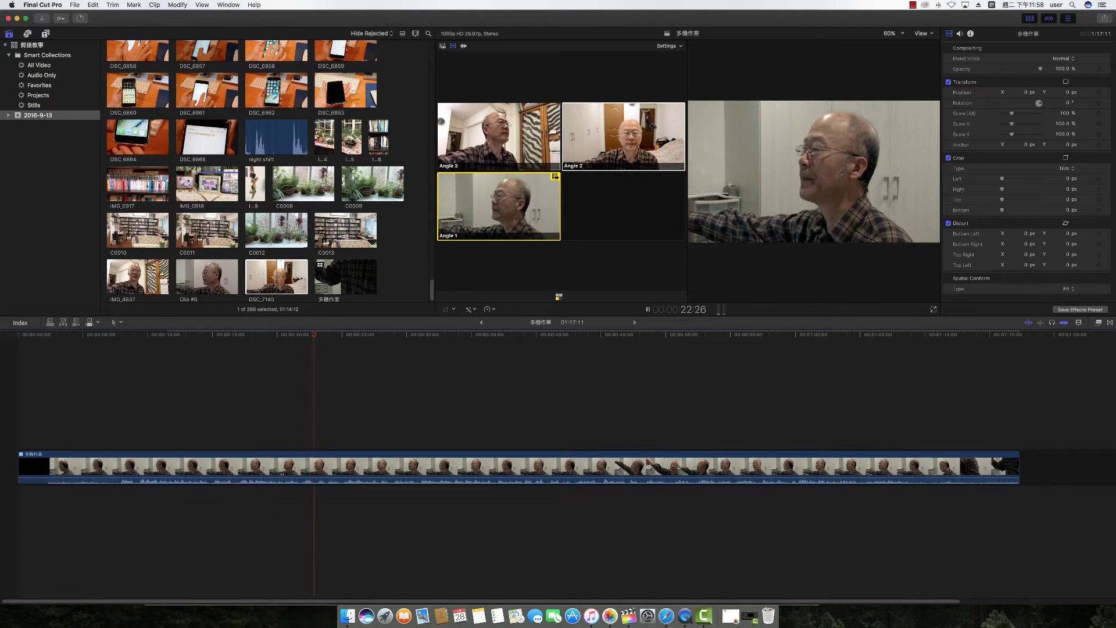
{"action": "key", "text": "space"}
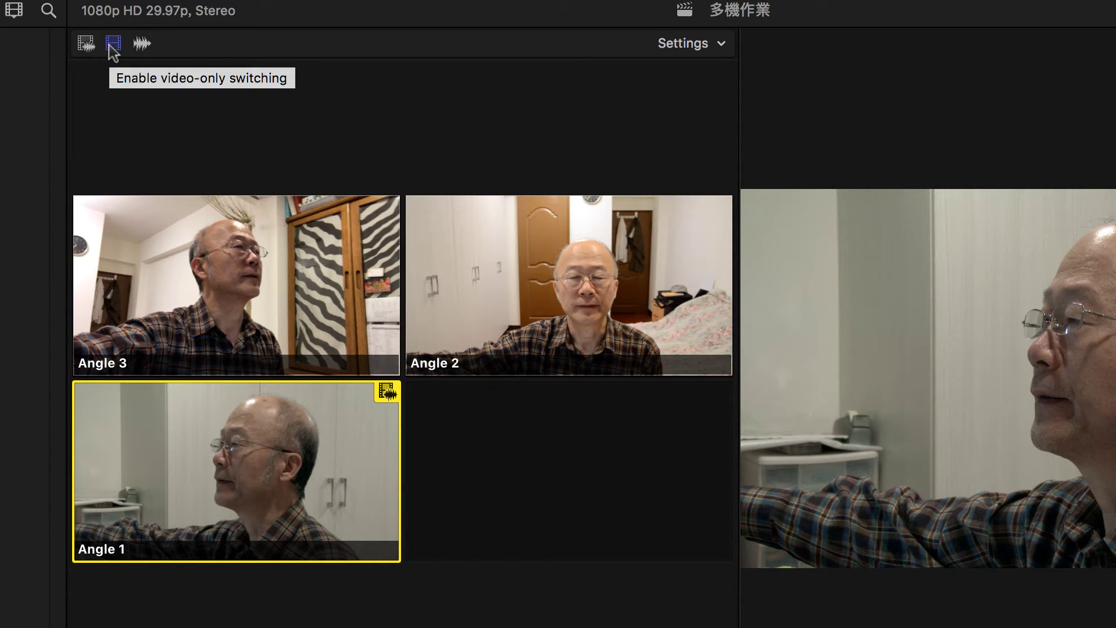
- Switch the whole clip's audio to Angle 2 and its video to Angle 3 without cutting, leaving video-only switching enabled
{"action": "left_click", "coordinate": [143, 45]}
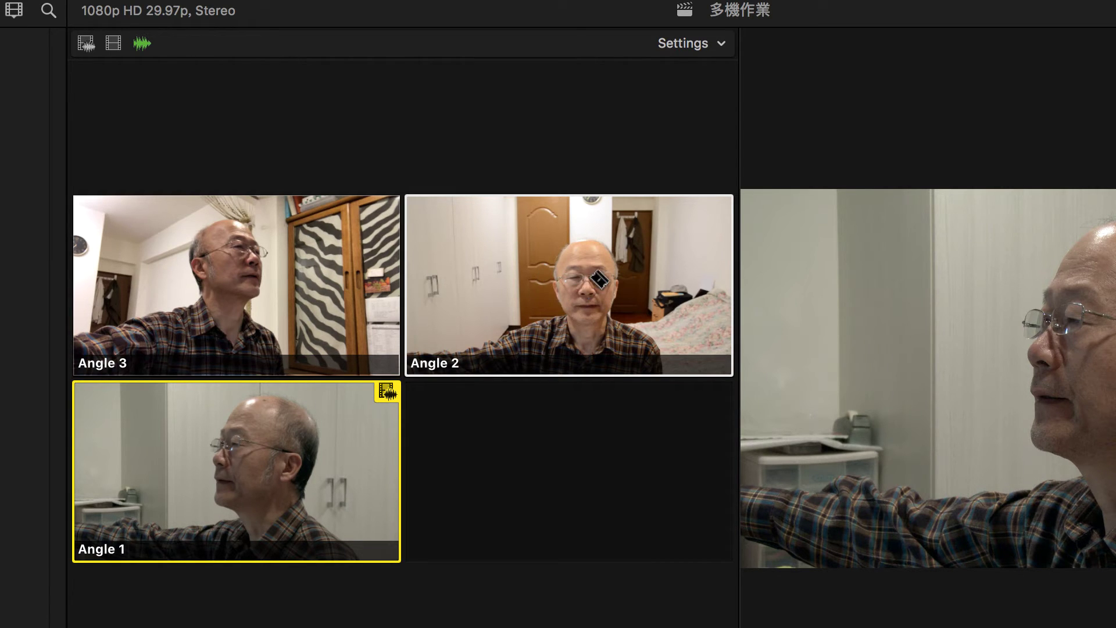
{"action": "left_click", "coordinate": [560, 288], "text": "alt"}
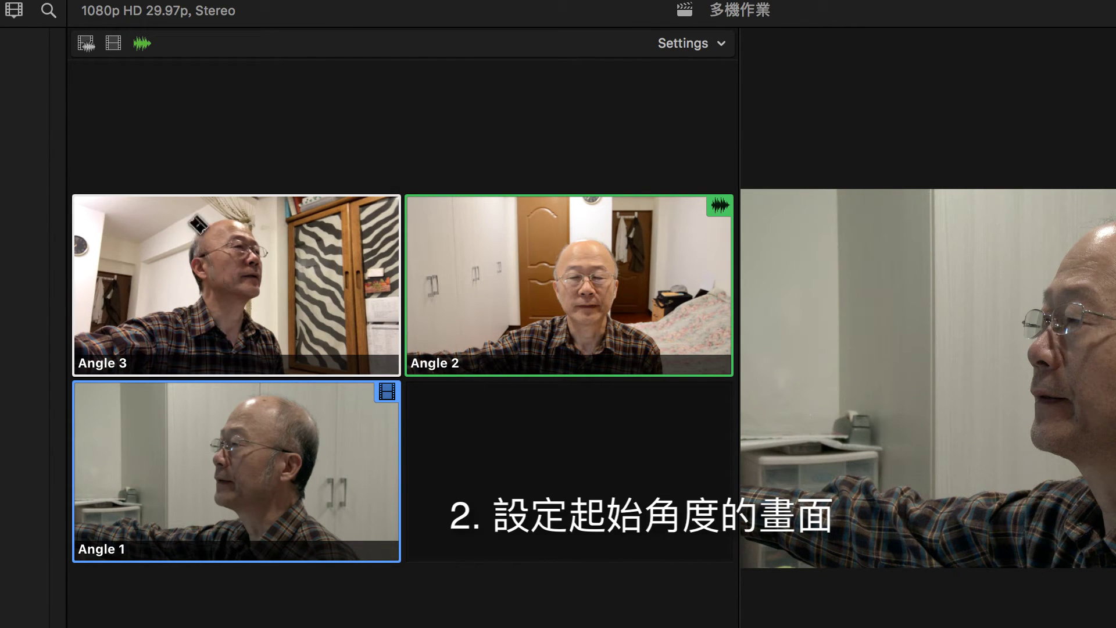
{"action": "left_click", "coordinate": [112, 50]}
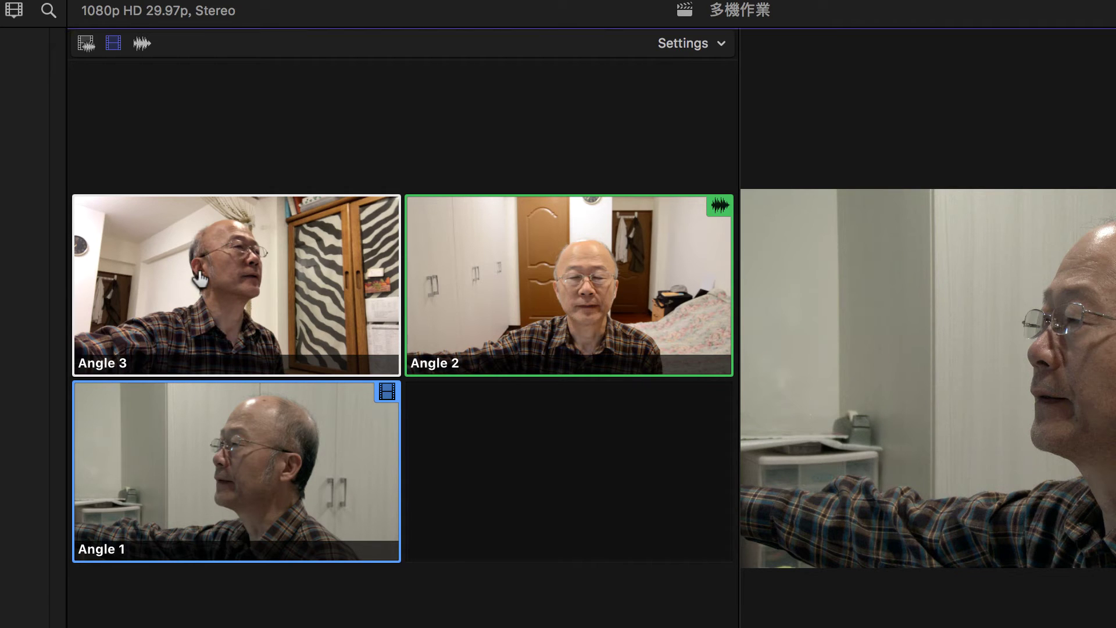
{"action": "left_click", "coordinate": [210, 275], "text": "alt"}
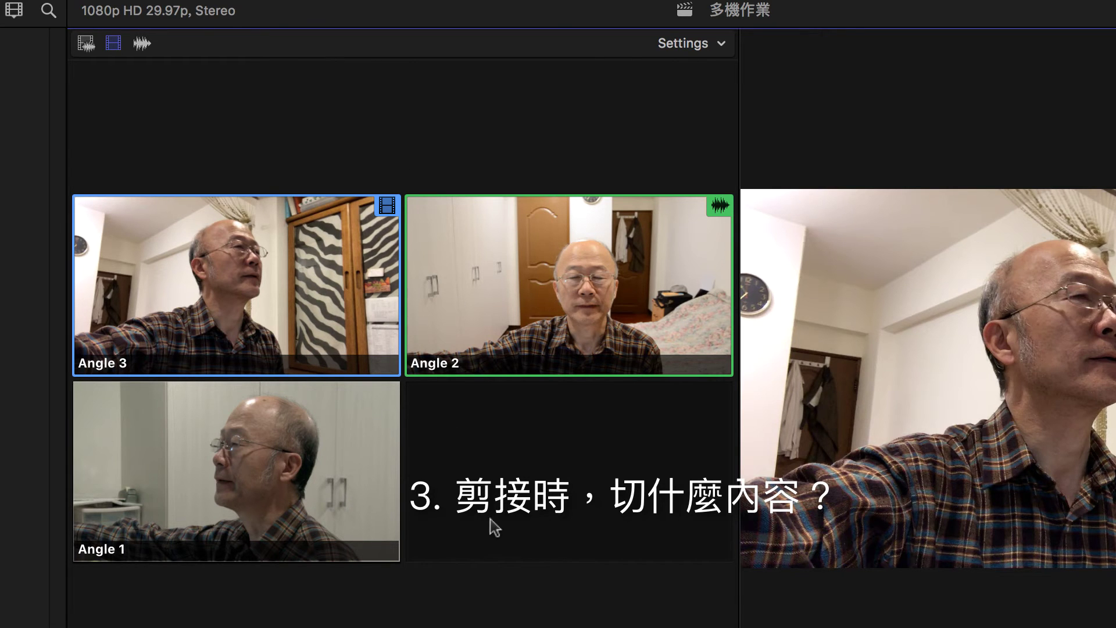
- Trim the black sections off the start and end of the multicam clip, shortening it to 01:01:25
{"action": "key", "text": "space"}
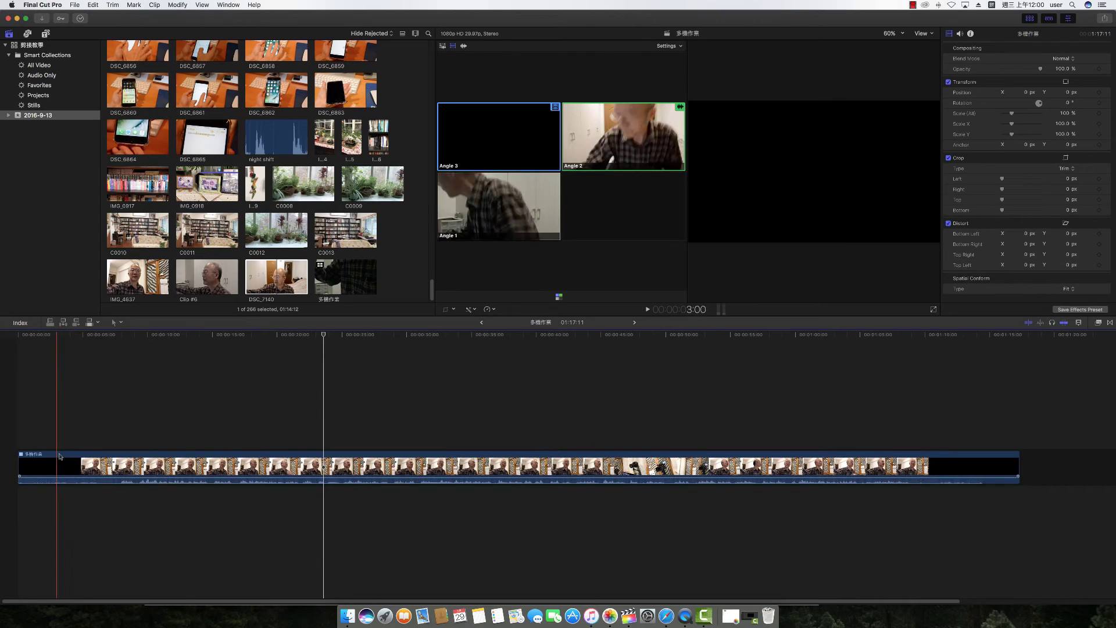
{"action": "left_click_drag", "start_coordinate": [19, 464], "coordinate": [119, 471]}
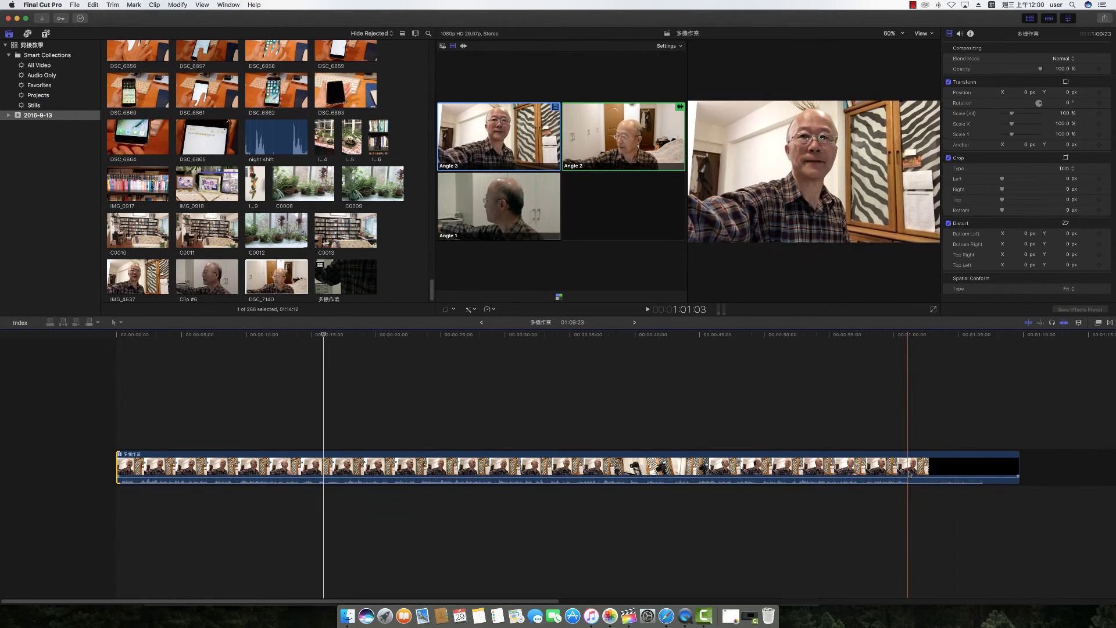
{"action": "left_click_drag", "start_coordinate": [1018, 474], "coordinate": [914, 473]}
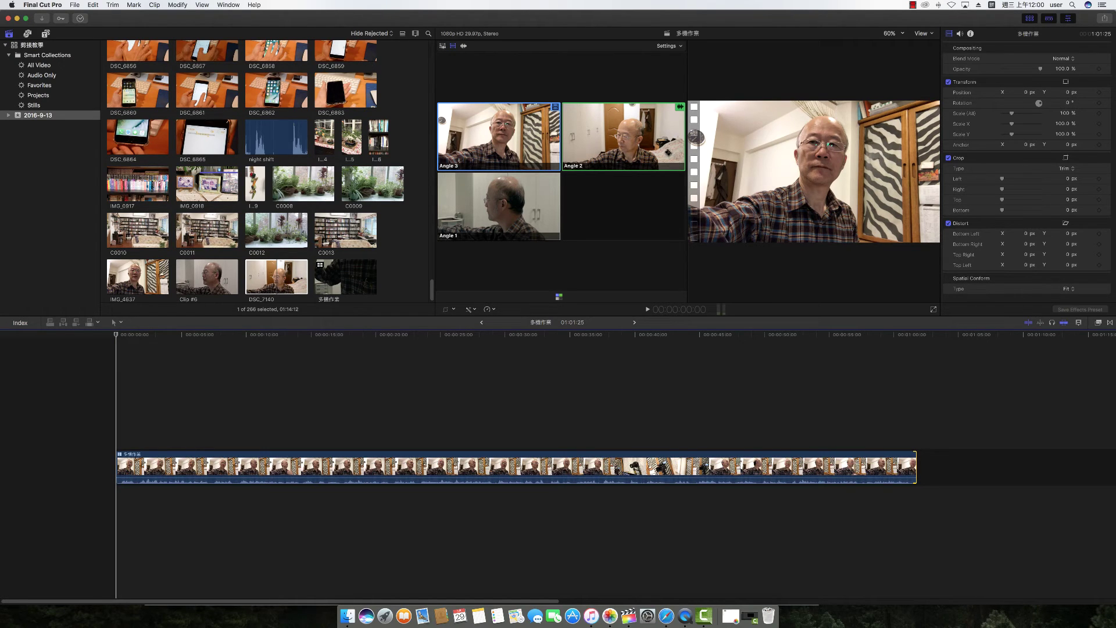
- Play from the start and cut the video live to Angles 2, 1, 2, 3, 2 and 3, up to about 30 seconds
{"action": "key", "text": "space"}
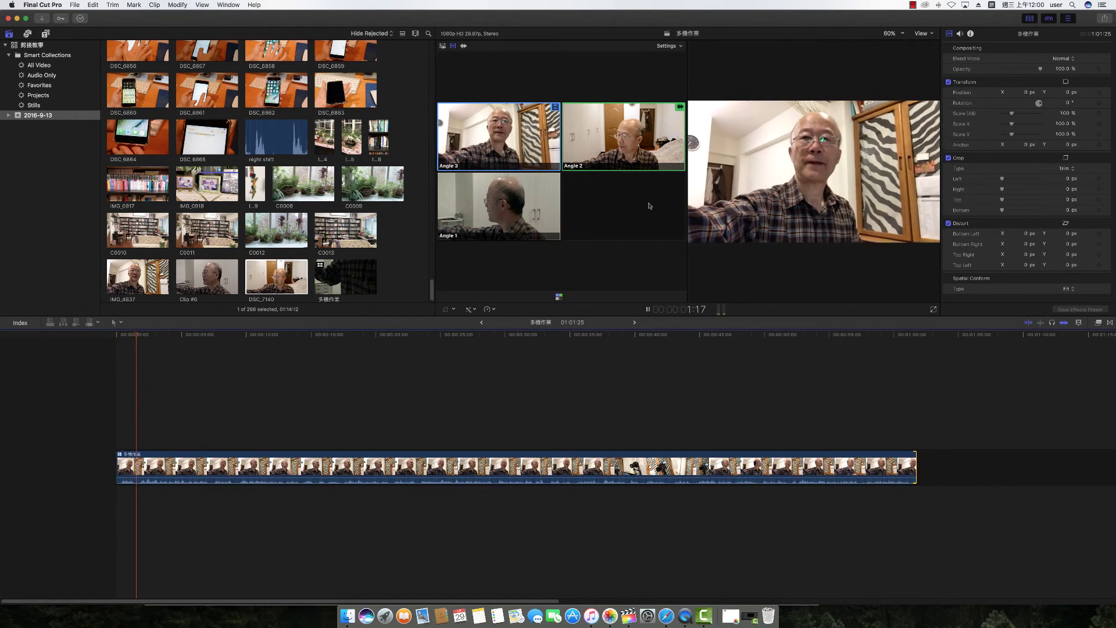
{"action": "left_click", "coordinate": [630, 134]}
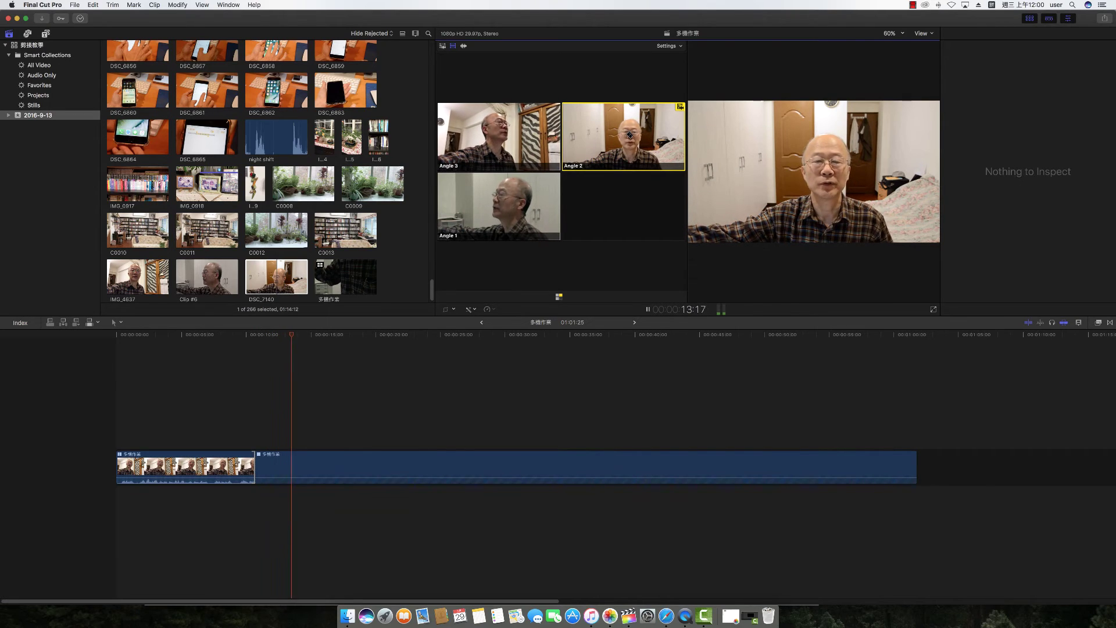
{"action": "left_click", "coordinate": [511, 204]}
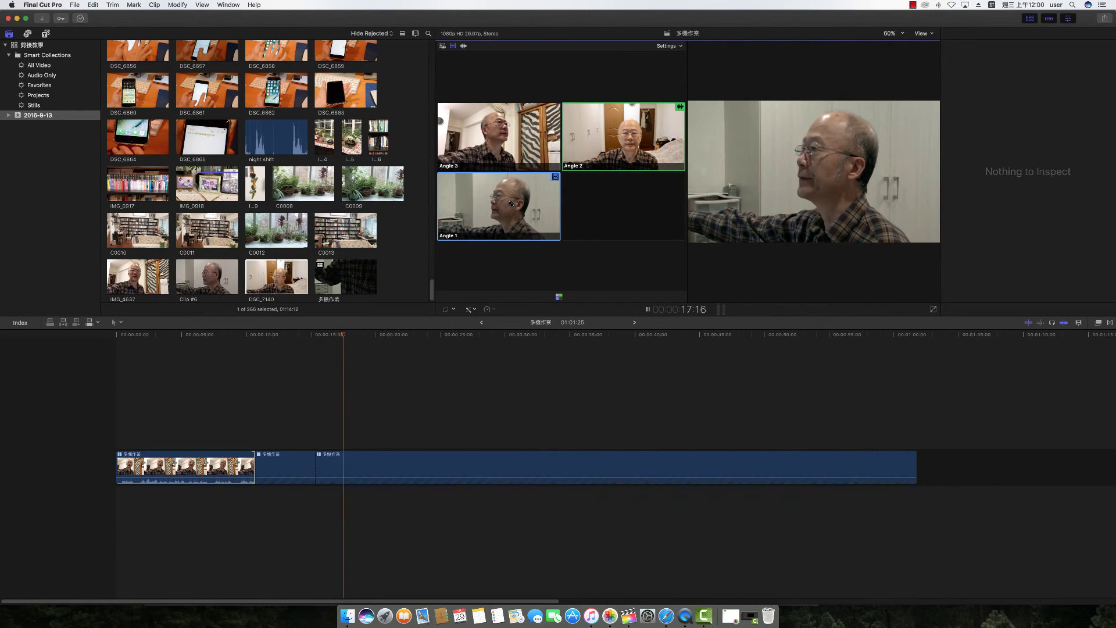
{"action": "left_click", "coordinate": [628, 134]}
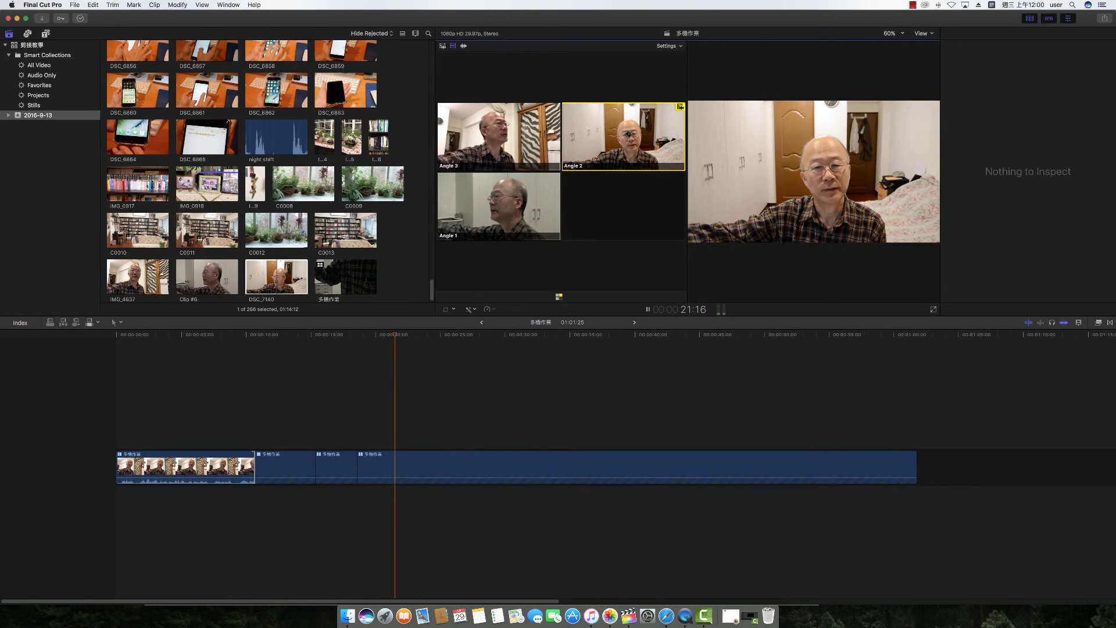
{"action": "left_click", "coordinate": [541, 134]}
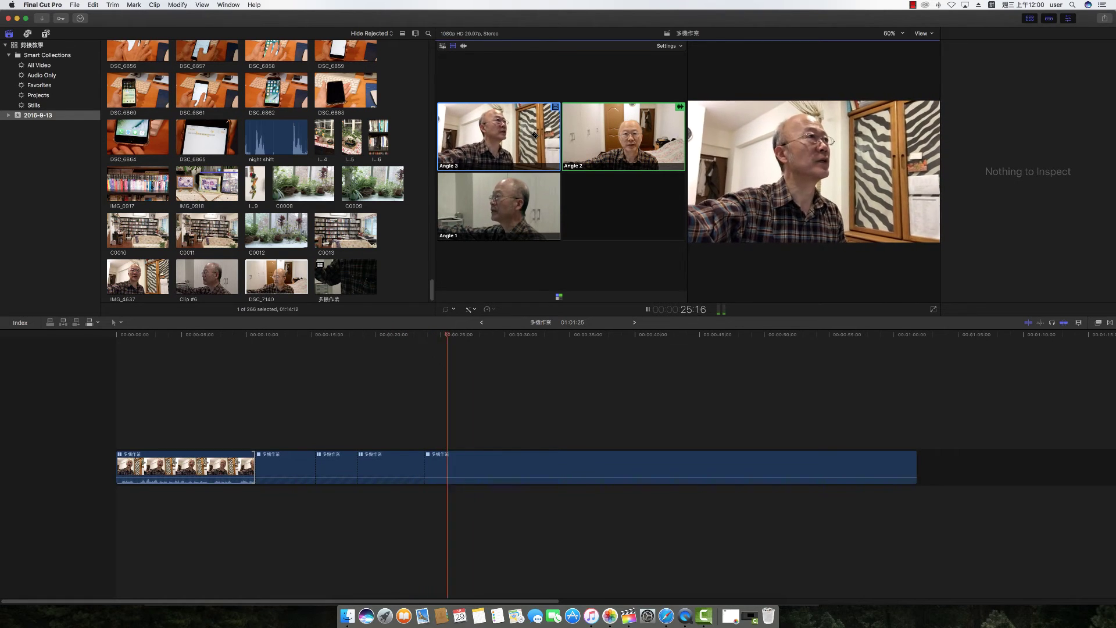
{"action": "left_click", "coordinate": [616, 133]}
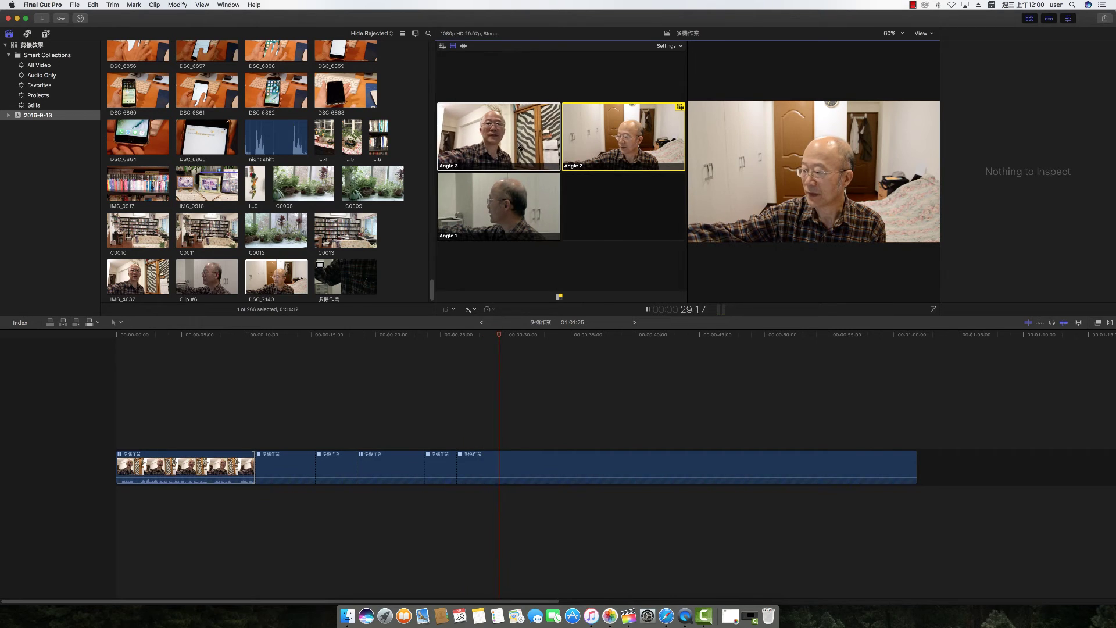
{"action": "left_click", "coordinate": [512, 142]}
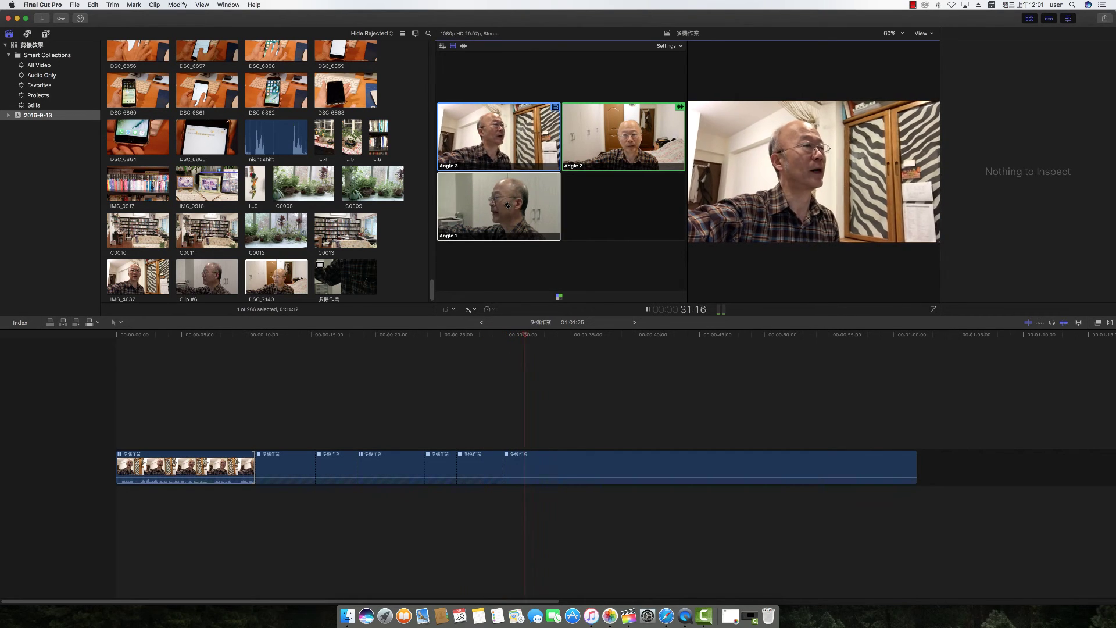
- Continue the live video cuts from about 32 seconds, using Angles 1, 2, 3, 2, 1, 3, 2 and finally 3 near the end
{"action": "left_click", "coordinate": [549, 196]}
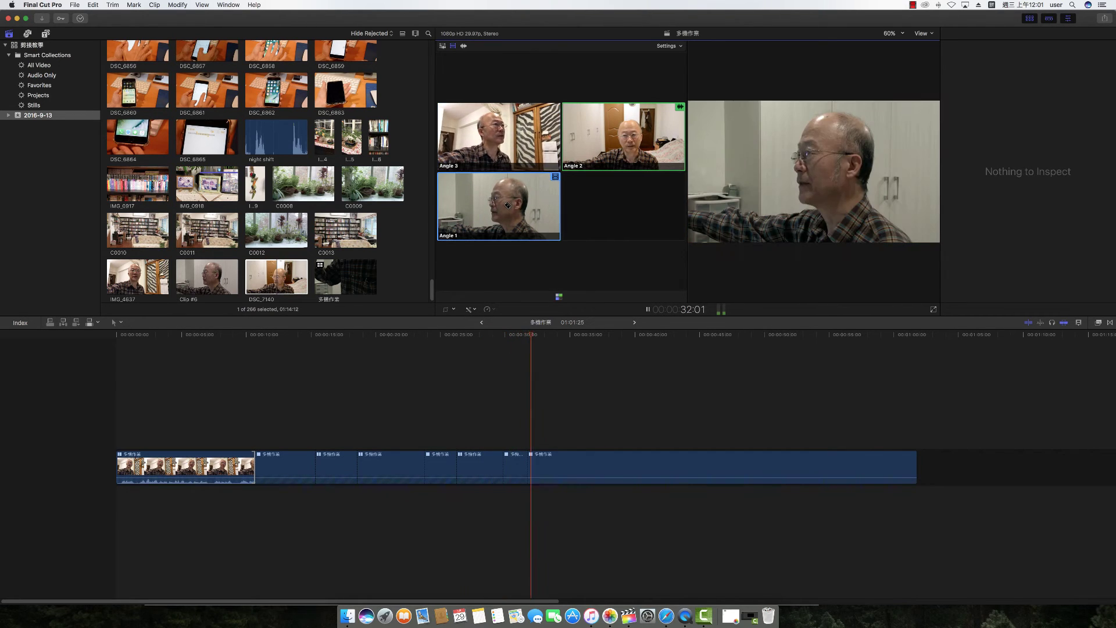
{"action": "left_click", "coordinate": [624, 140]}
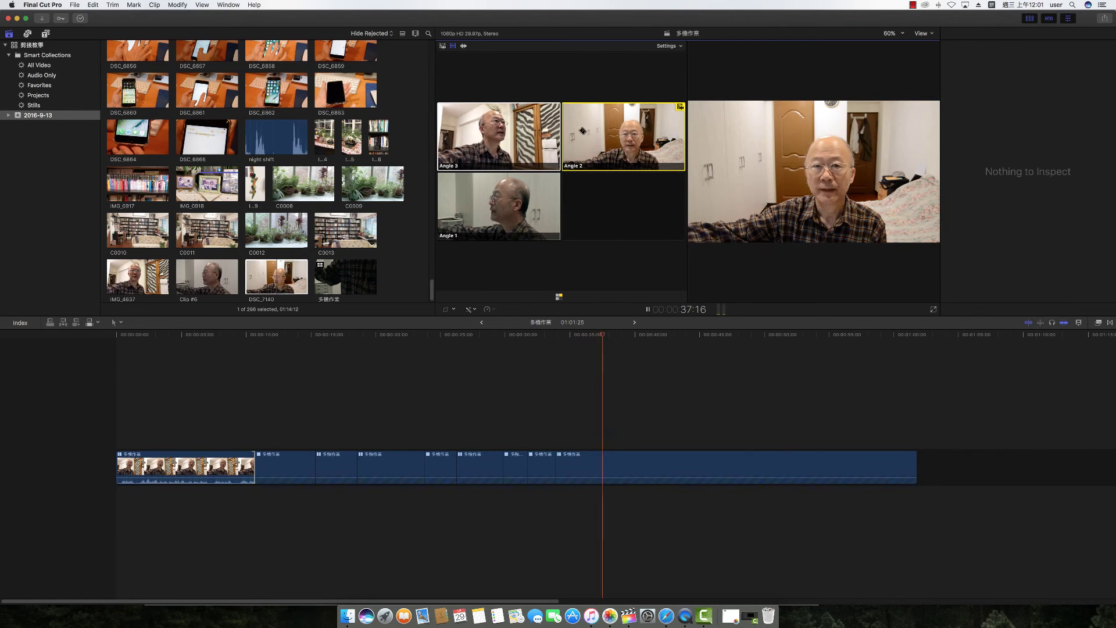
{"action": "left_click", "coordinate": [513, 136]}
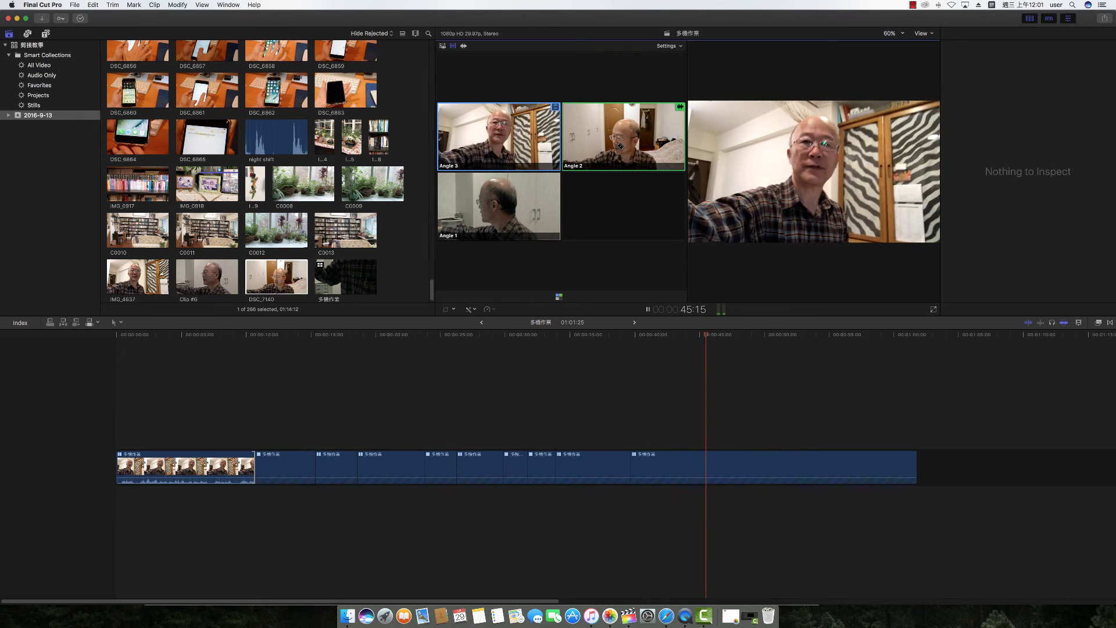
{"action": "left_click", "coordinate": [620, 146]}
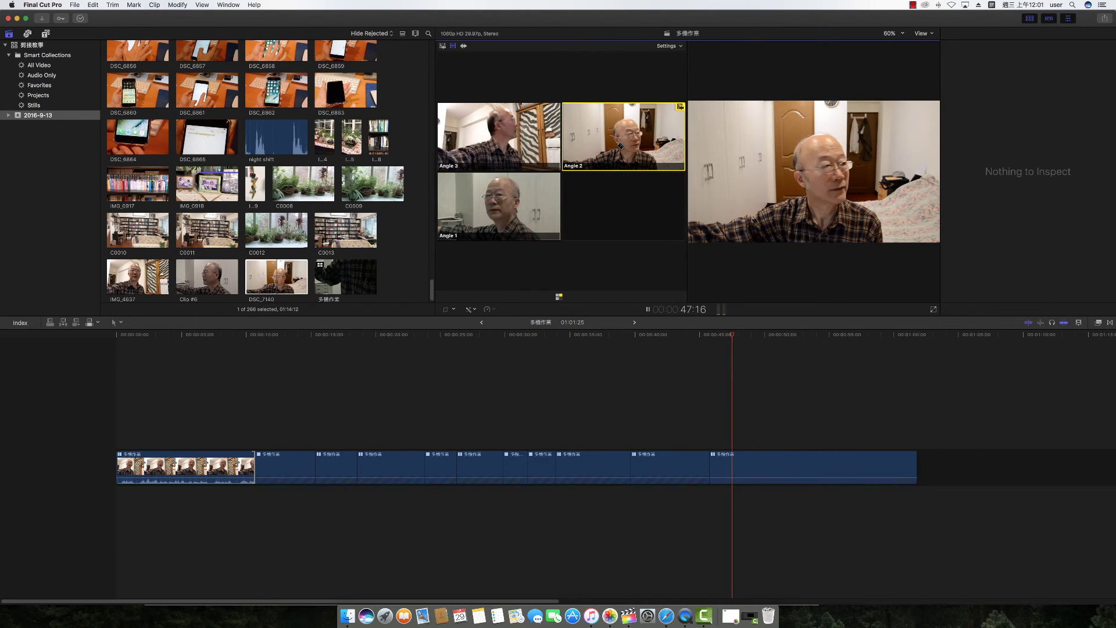
{"action": "left_click", "coordinate": [519, 216]}
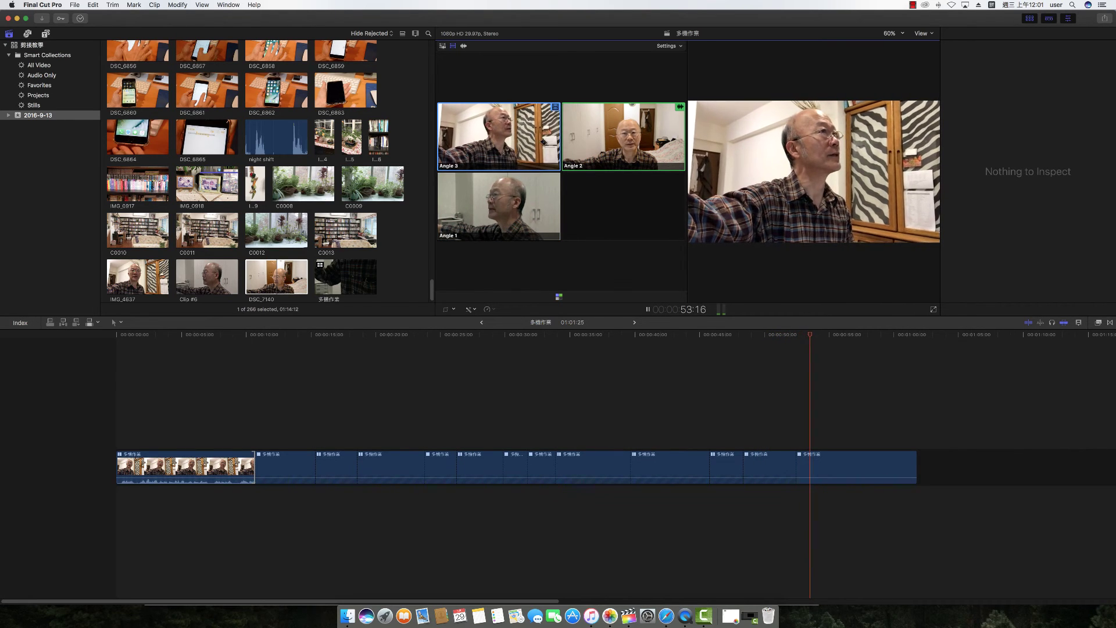
{"action": "left_click", "coordinate": [625, 132]}
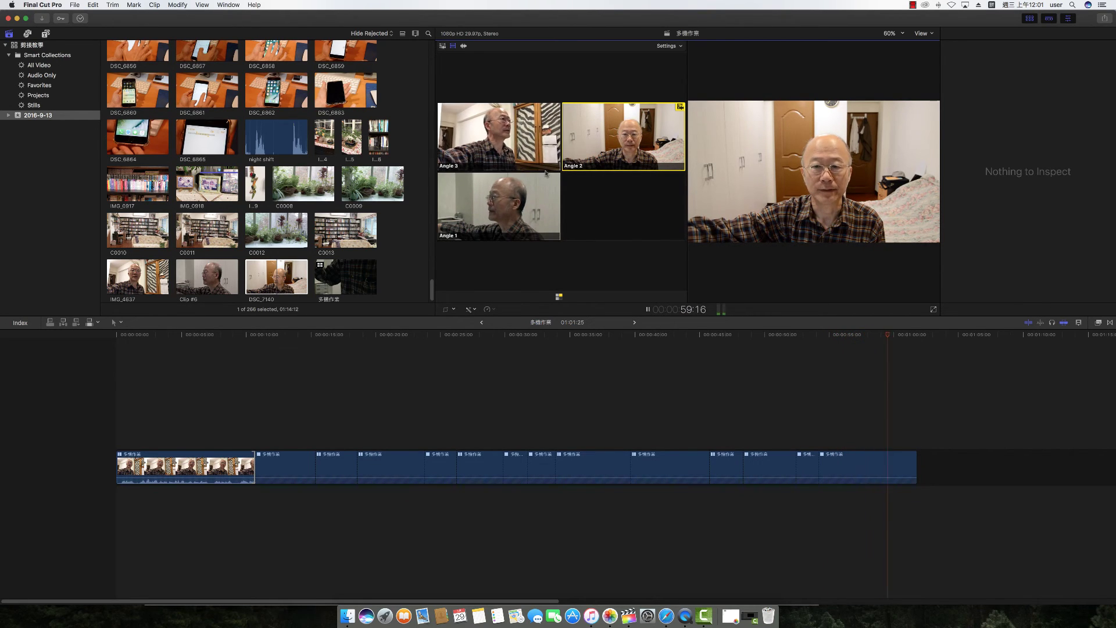
{"action": "left_click", "coordinate": [529, 144]}
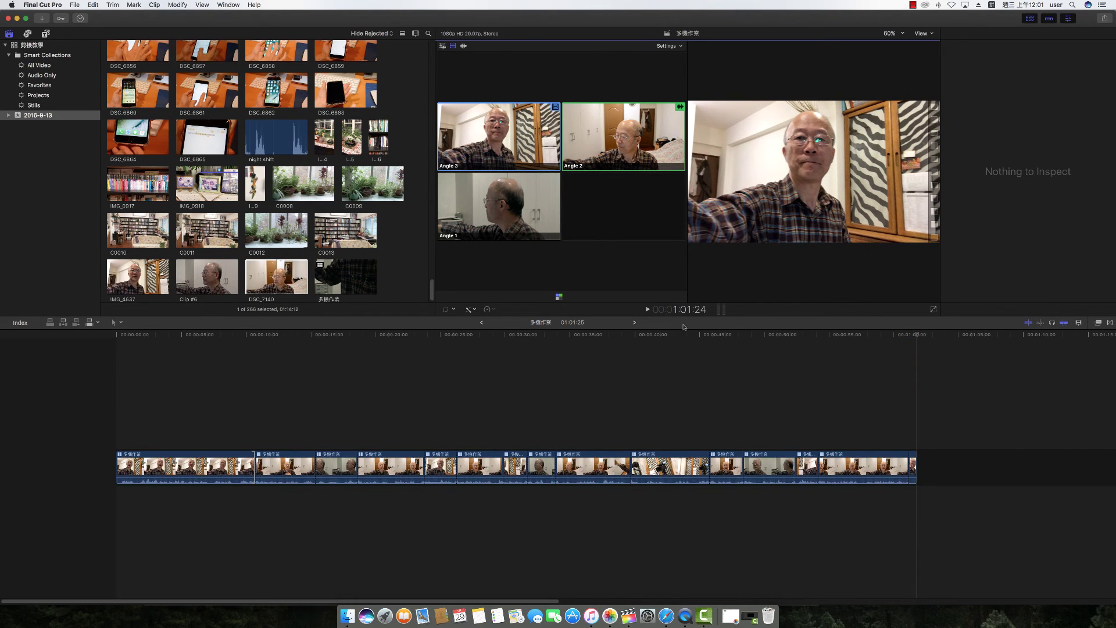
- Switch the third clip's video, at about 17 seconds in the timeline, from the multicam angles to Angle 3 without cutting it
{"action": "key", "text": "super+4"}
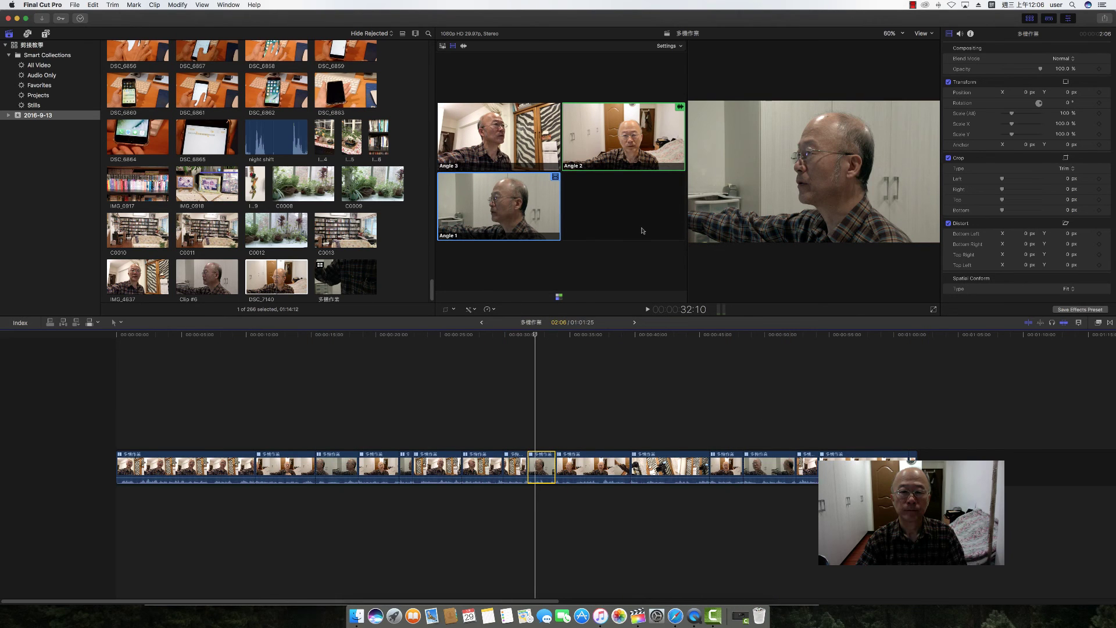
{"action": "left_click", "coordinate": [475, 404]}
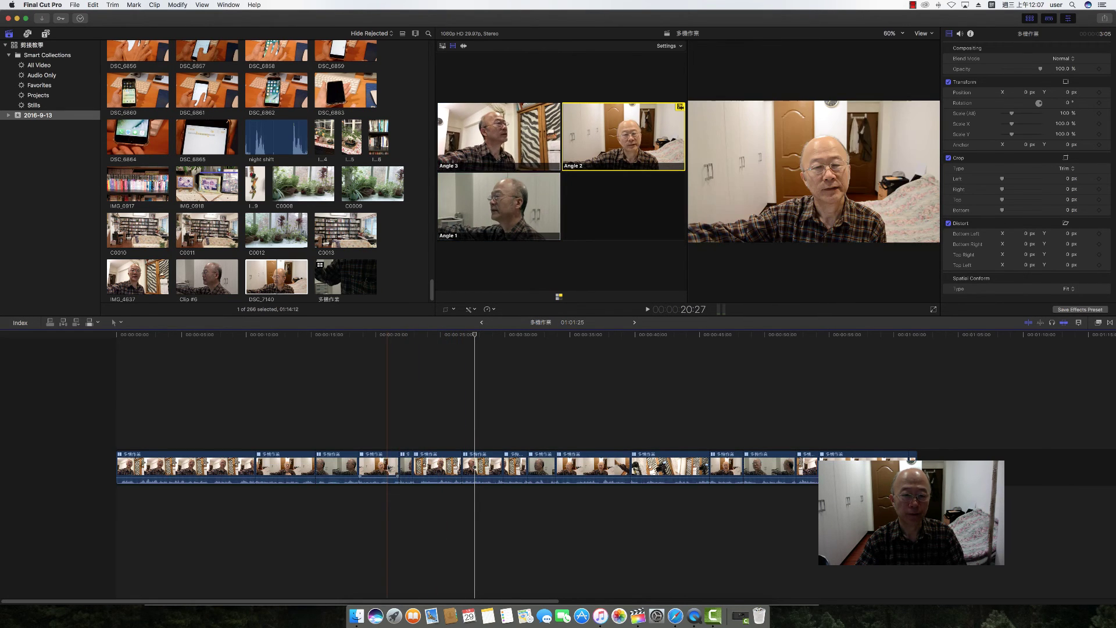
{"action": "key", "text": "alt+1"}
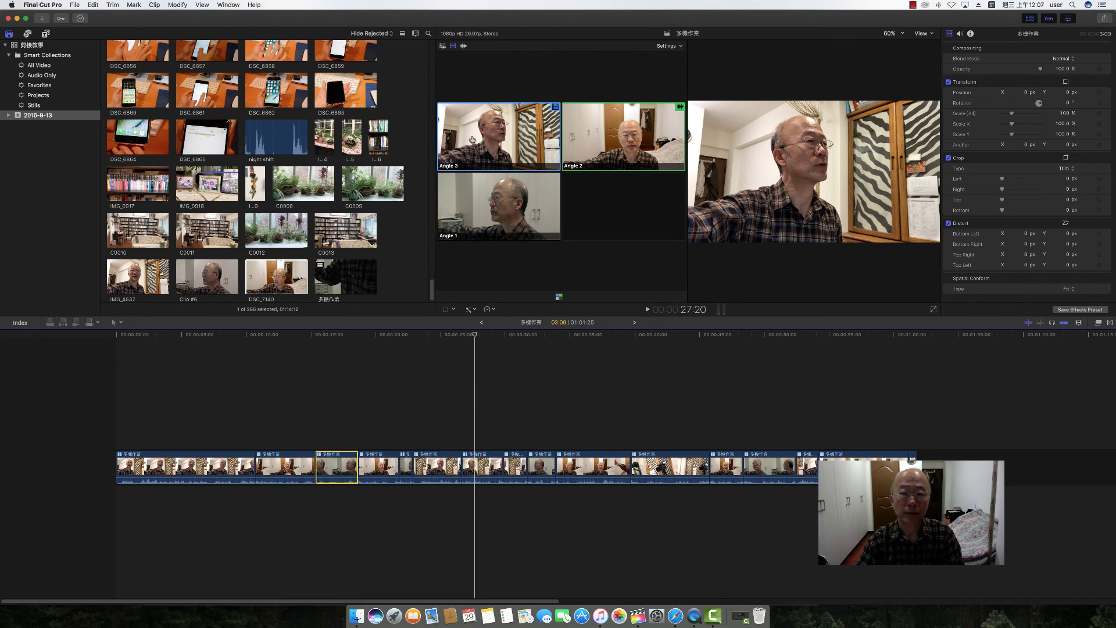
{"action": "left_click", "coordinate": [340, 467]}
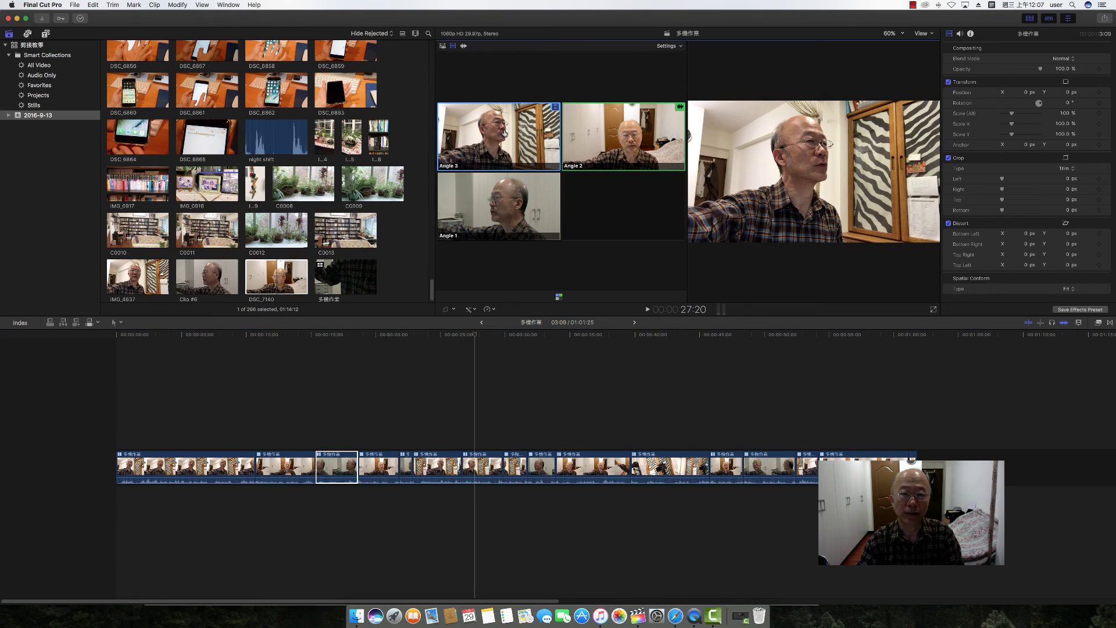
{"action": "left_click", "coordinate": [499, 129], "text": "alt"}
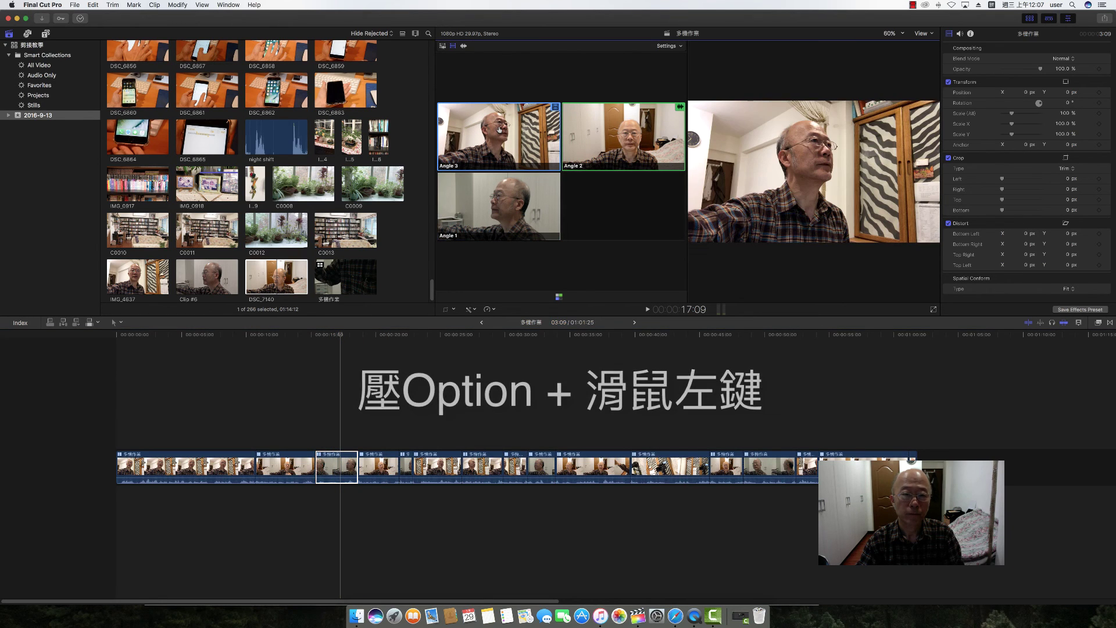
- Without adding cuts, switch the clip at about 20 seconds to Angle 1 and the clip just before it to Angle 2
{"action": "left_click", "coordinate": [337, 468]}
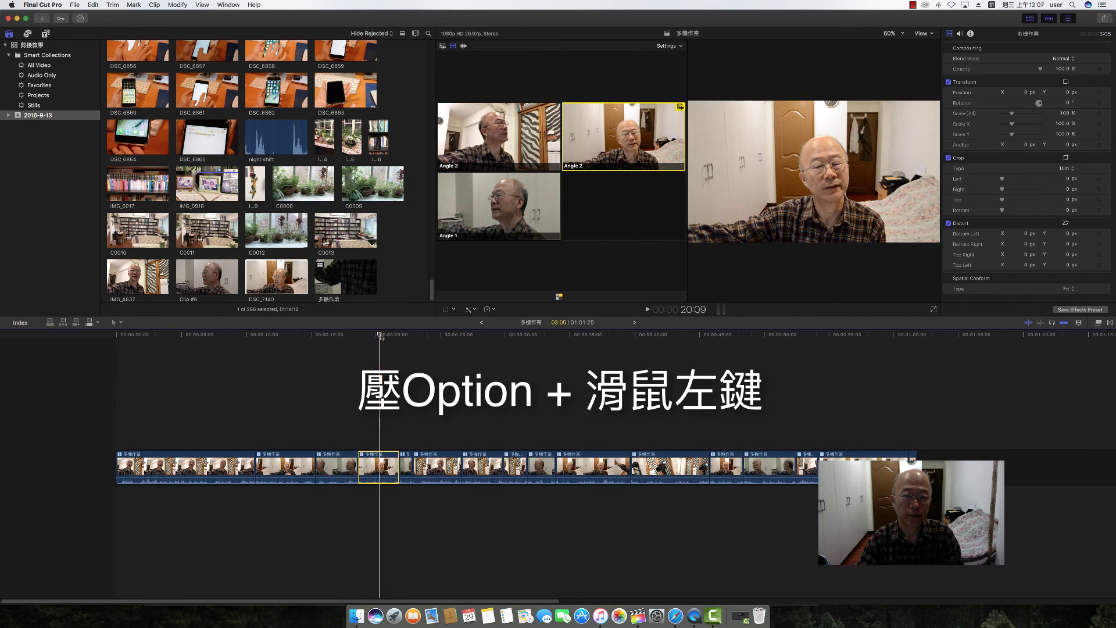
{"action": "left_click", "coordinate": [489, 213], "text": "alt"}
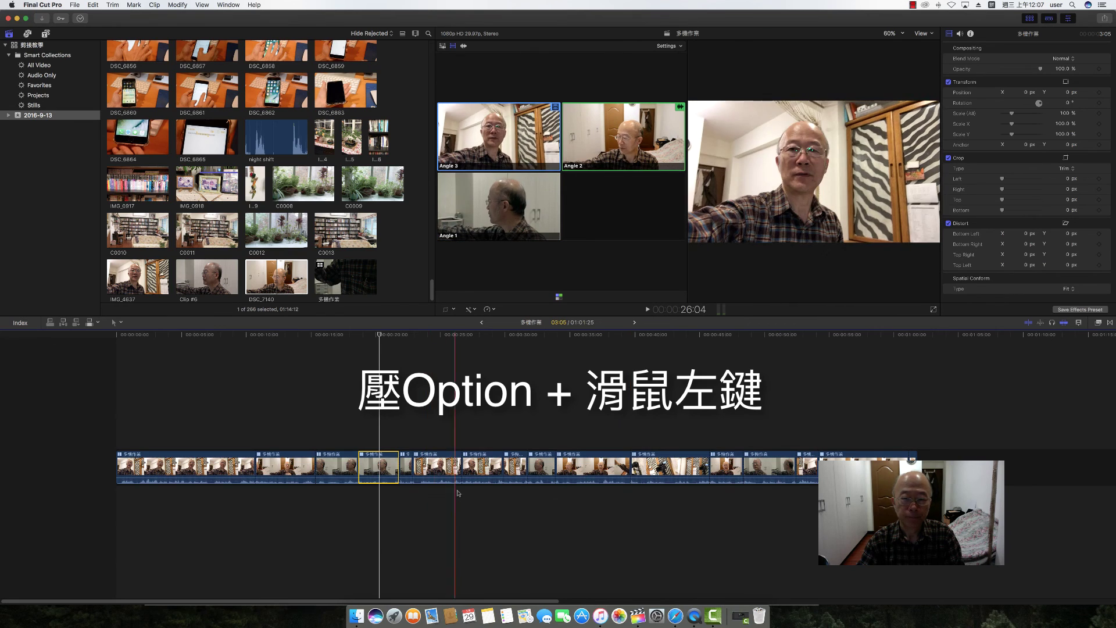
{"action": "left_click", "coordinate": [343, 467]}
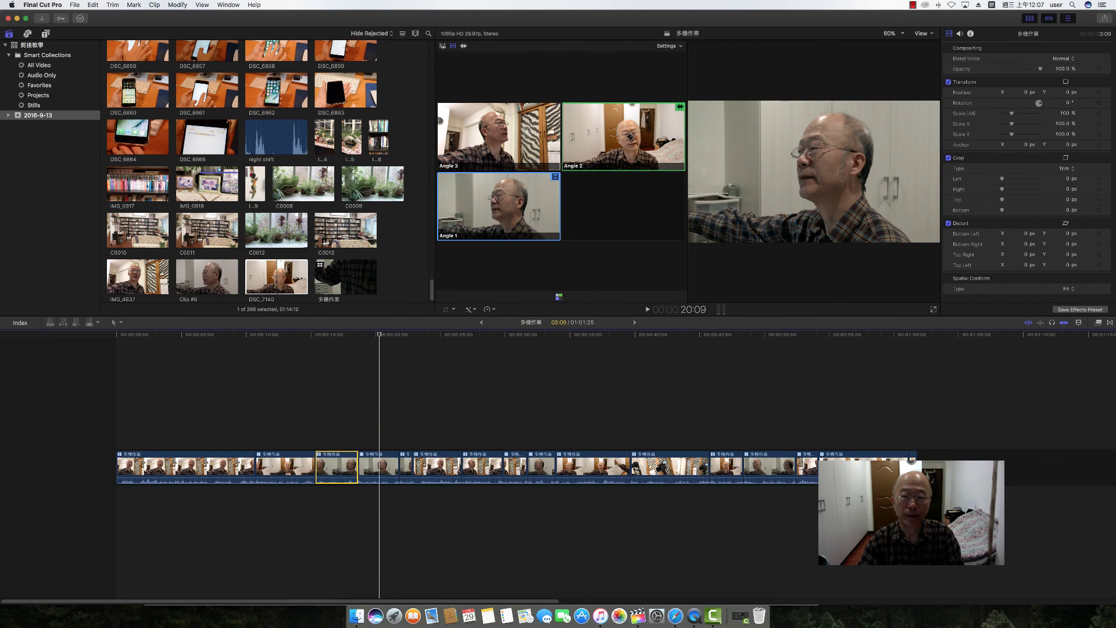
{"action": "left_click", "coordinate": [337, 462]}
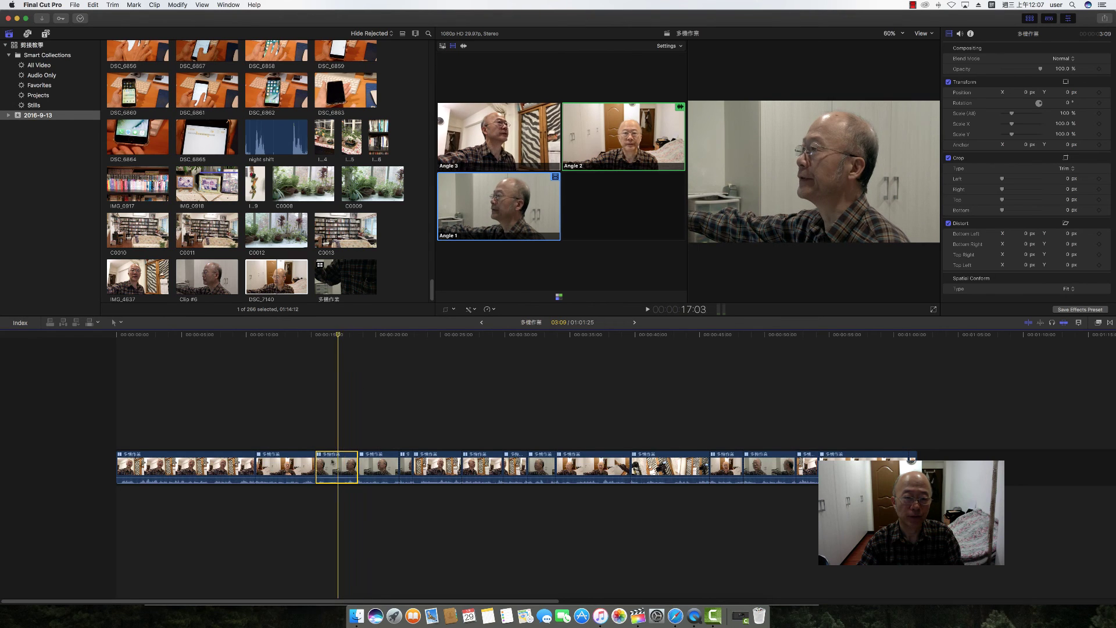
{"action": "left_click", "coordinate": [635, 125]}
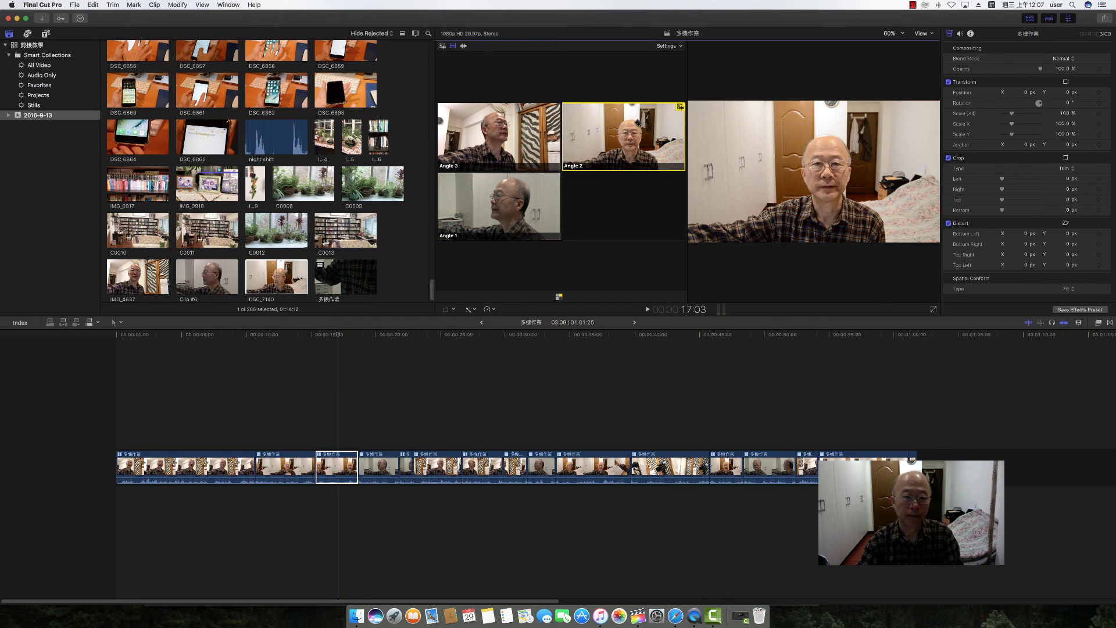
- Lengthen the short Angle 3 clip near 24 seconds by rolling the cuts at both its ends outward, and adjust the Angle 1-to-2 cut before it
{"action": "left_click", "coordinate": [918, 462]}
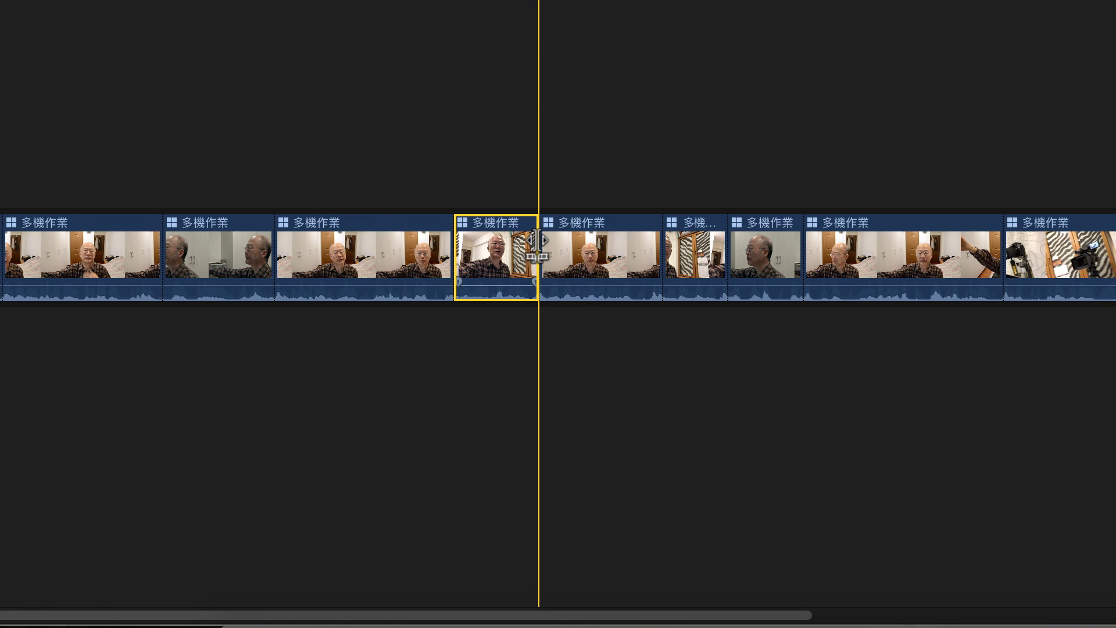
{"action": "mouse_move", "coordinate": [536, 240]}
{"action": "left_mouse_down"}
{"action": "mouse_move", "coordinate": [557, 244]}
{"action": "mouse_move", "coordinate": [542, 250]}
{"action": "left_mouse_up"}
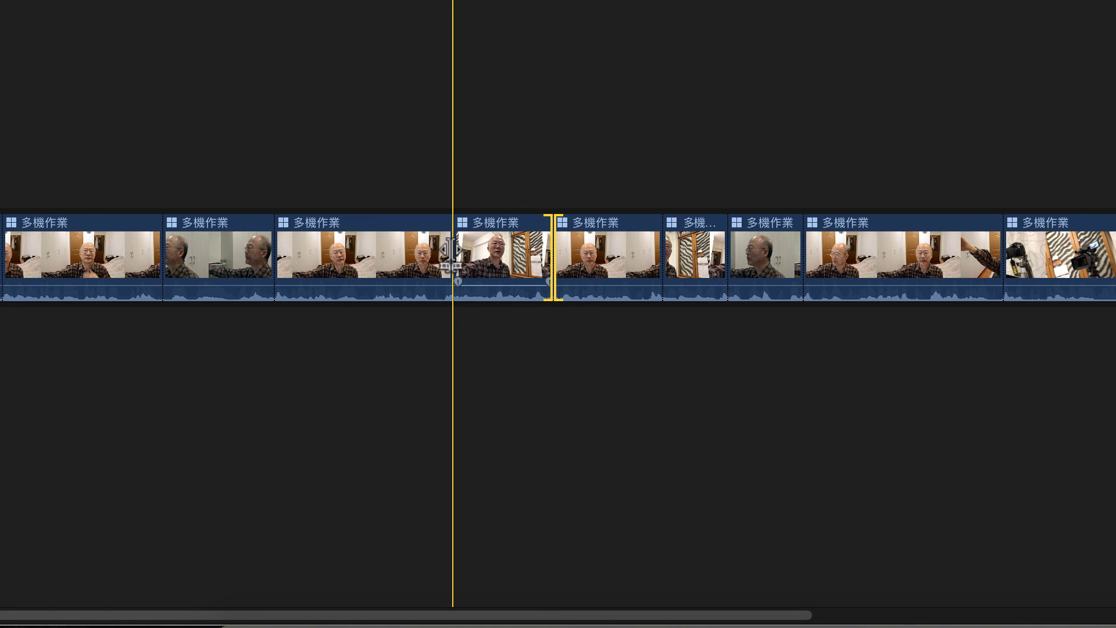
{"action": "left_click_drag", "start_coordinate": [451, 250], "coordinate": [379, 257]}
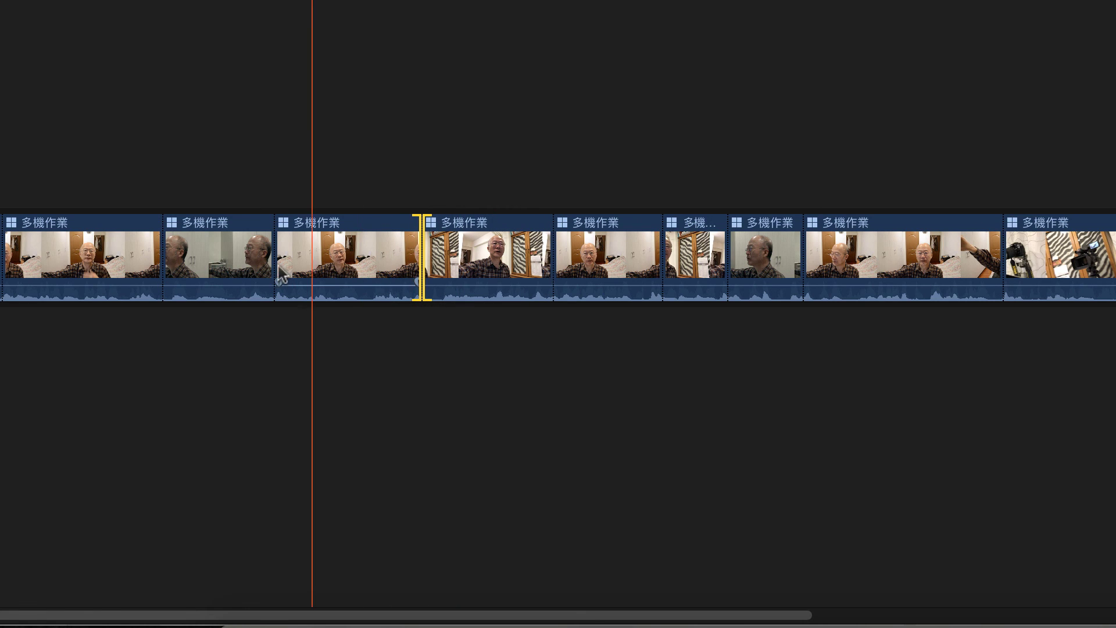
{"action": "mouse_move", "coordinate": [278, 256]}
{"action": "left_mouse_down"}
{"action": "mouse_move", "coordinate": [299, 256]}
{"action": "mouse_move", "coordinate": [280, 256]}
{"action": "left_mouse_up"}
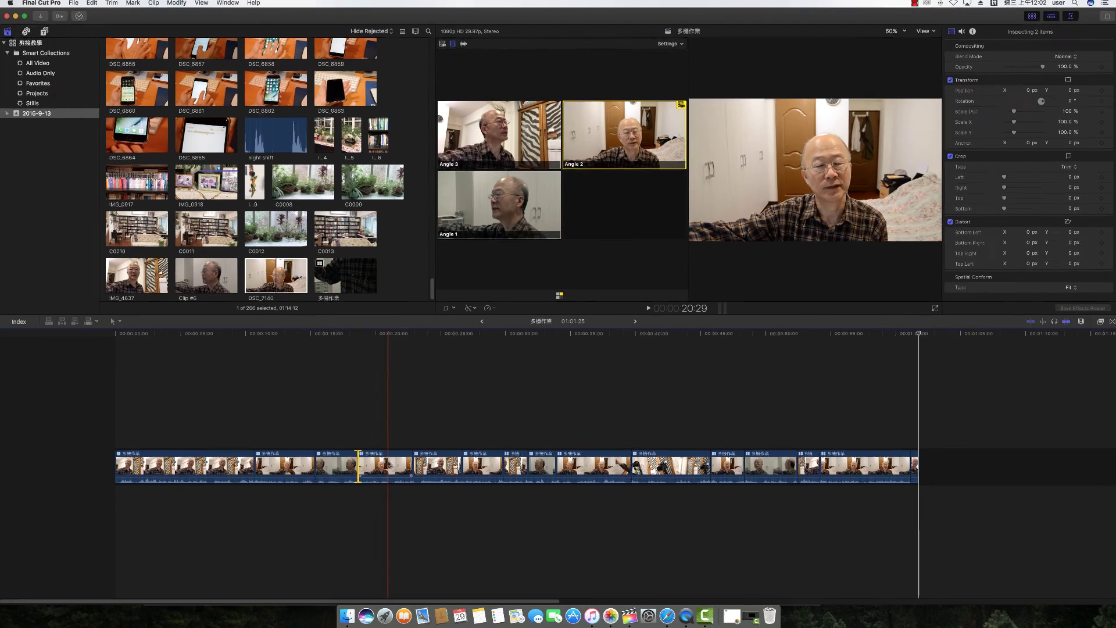